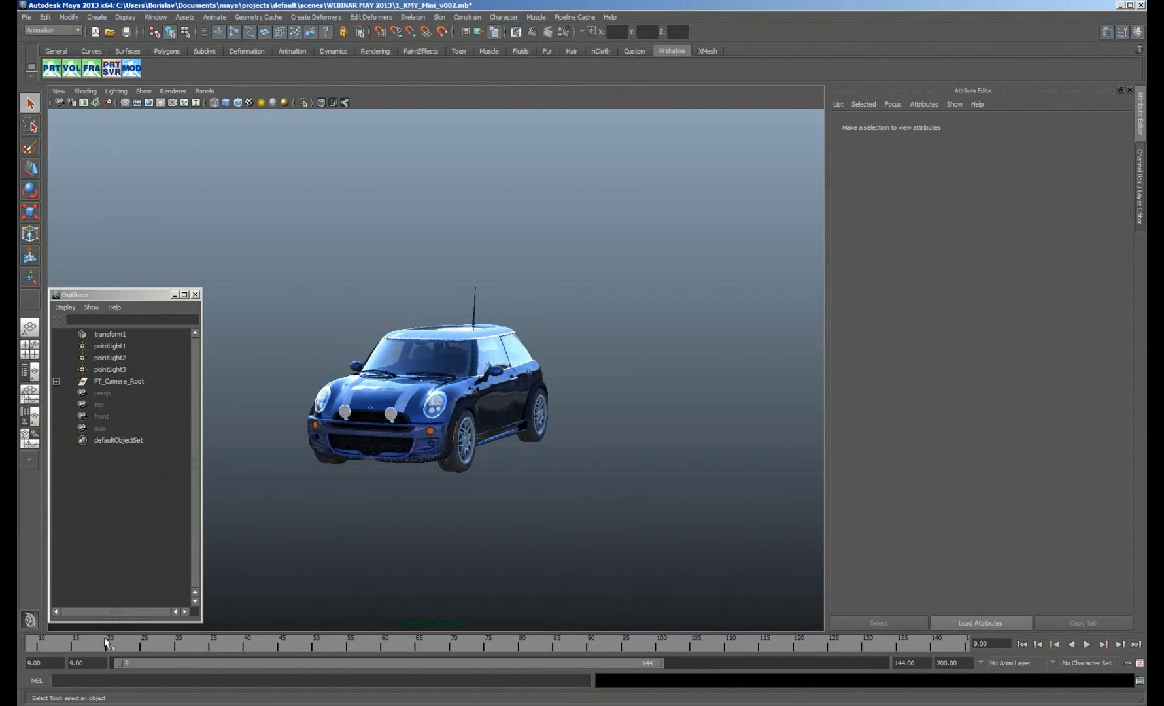
- Move to frame 11, select the car's PRT loader and examine its file and particle count settings
left_click(45, 645)
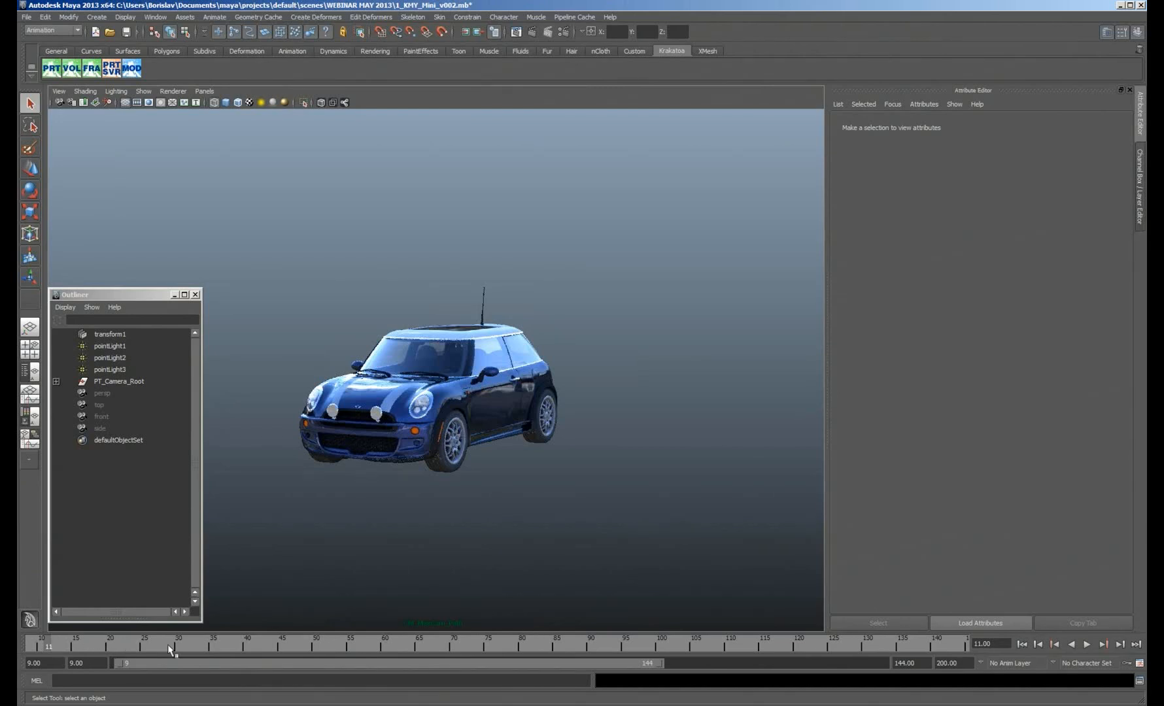
left_click(478, 376)
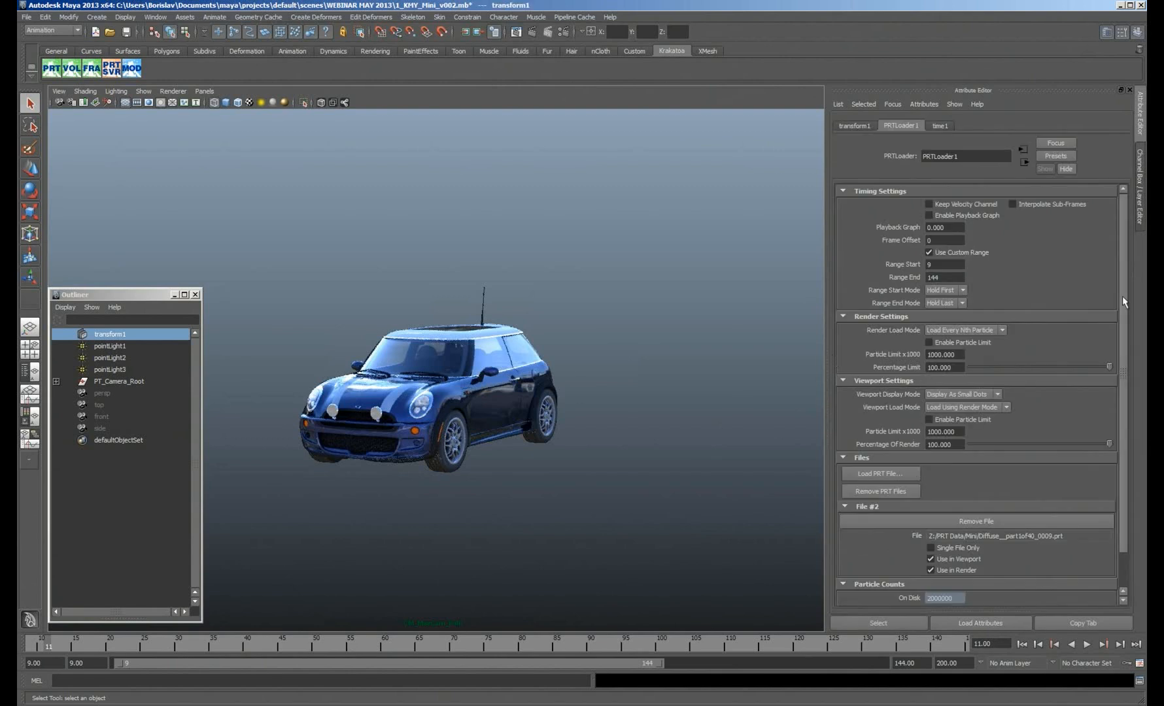
left_click_drag(1122, 296, 954, 558)
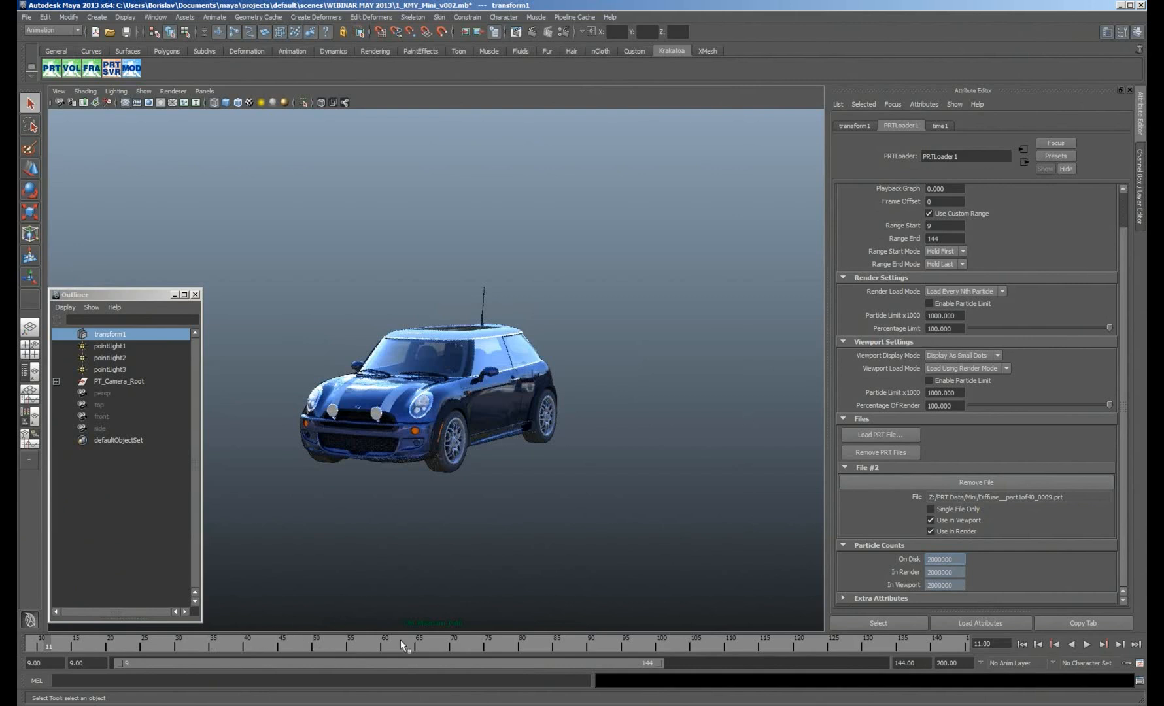
- Deselect the car, close the Outliner and step through the disintegration animation up to frame 126
left_click(451, 652)
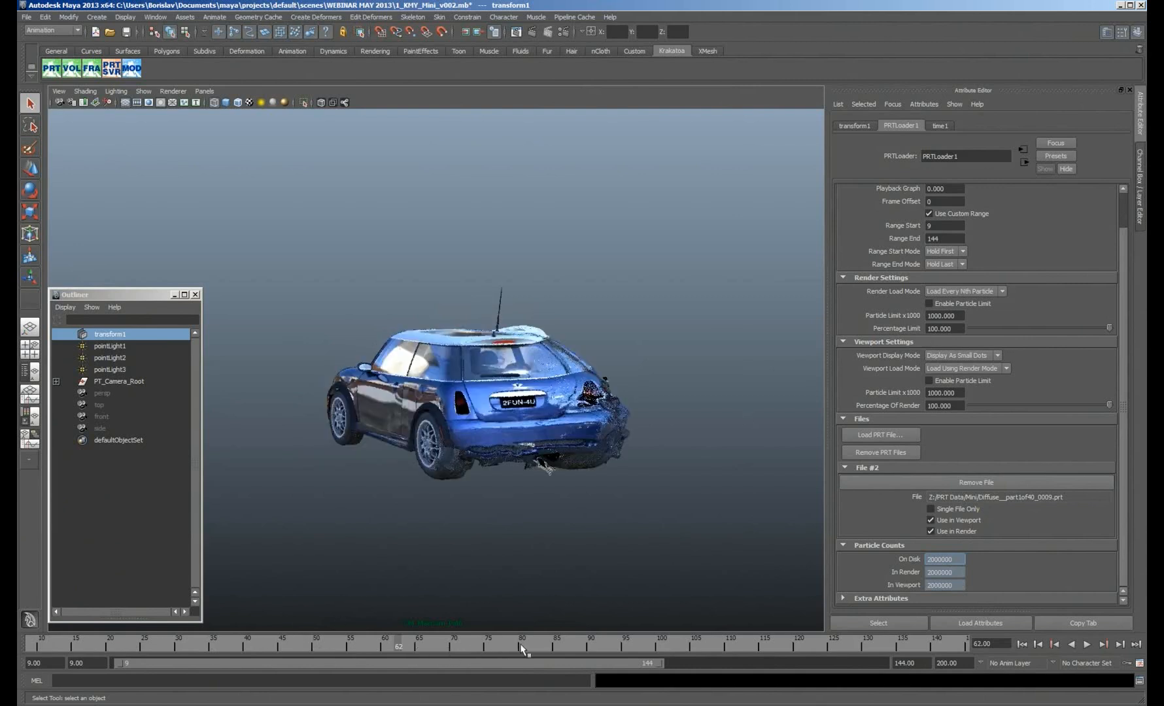
left_click(661, 454)
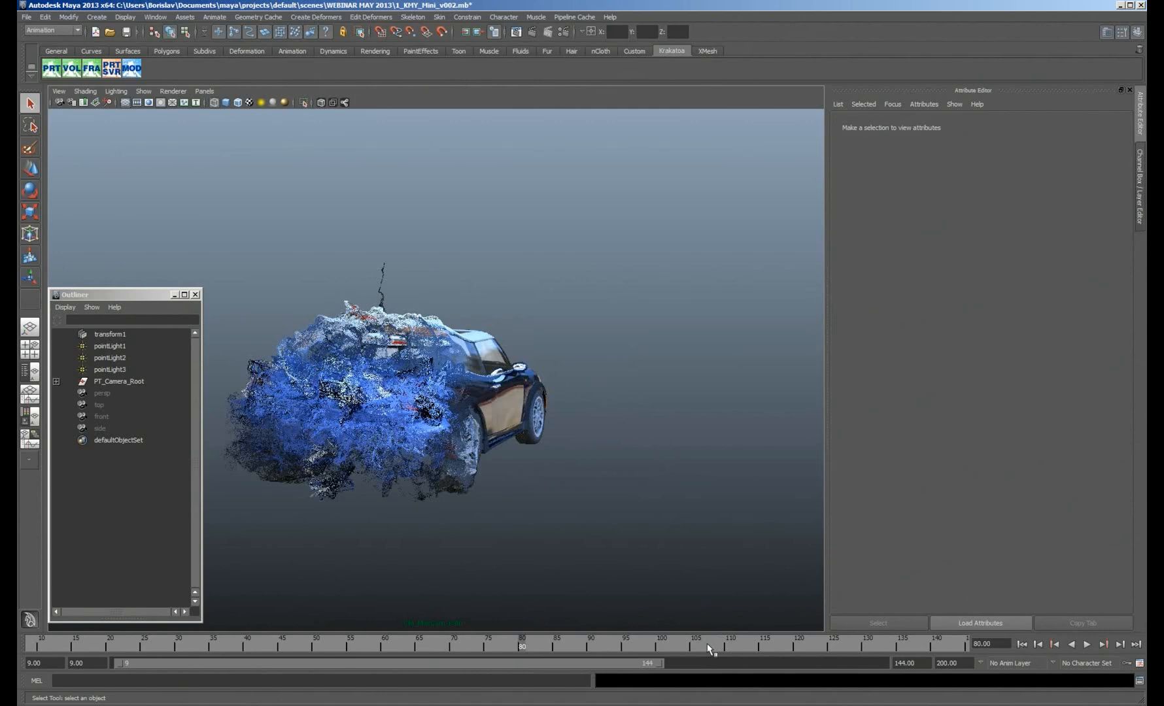
left_click(195, 295)
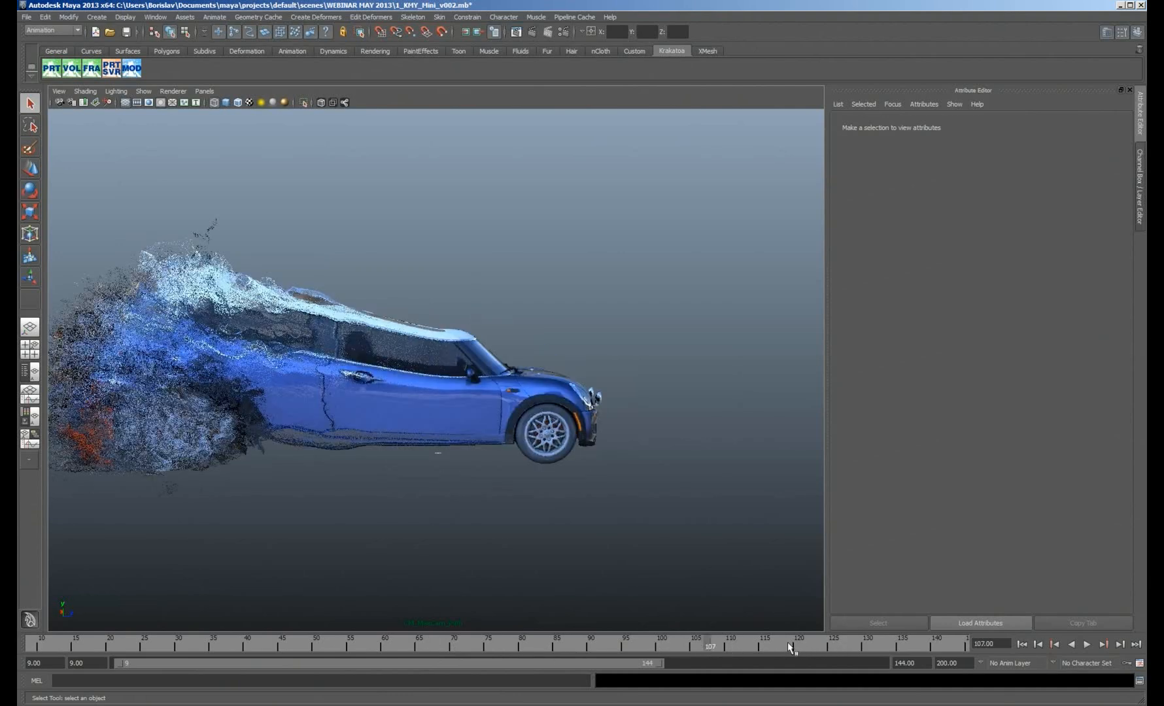
left_click(788, 642)
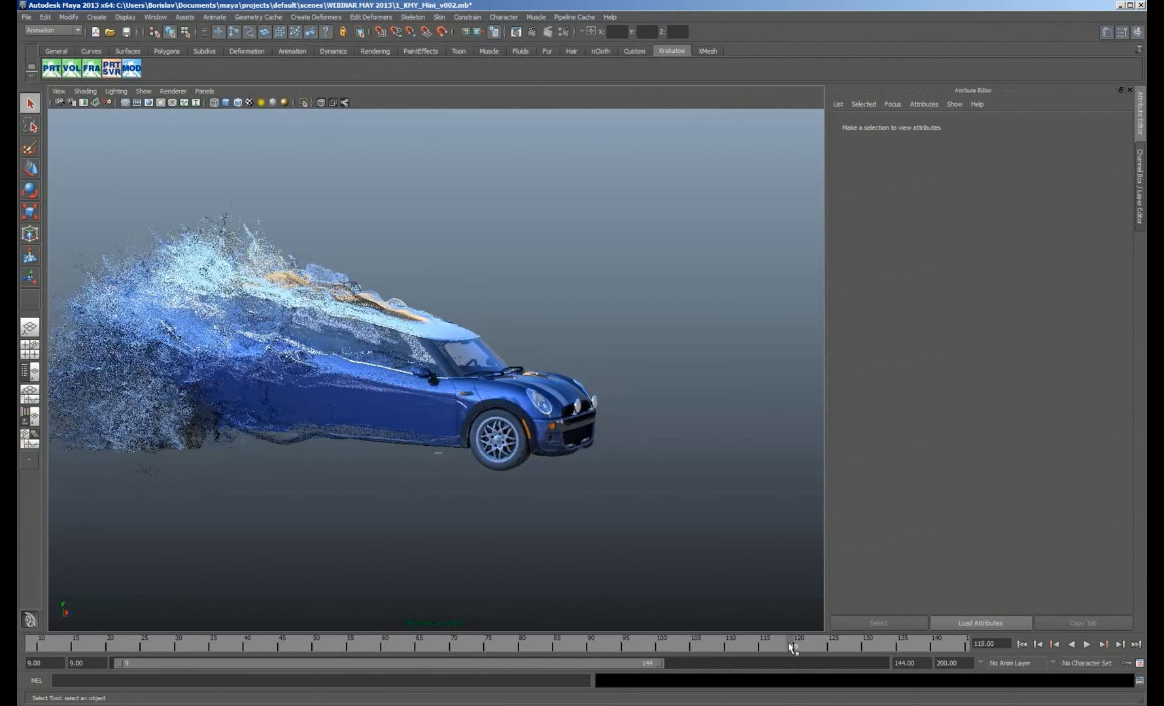
left_click(856, 645)
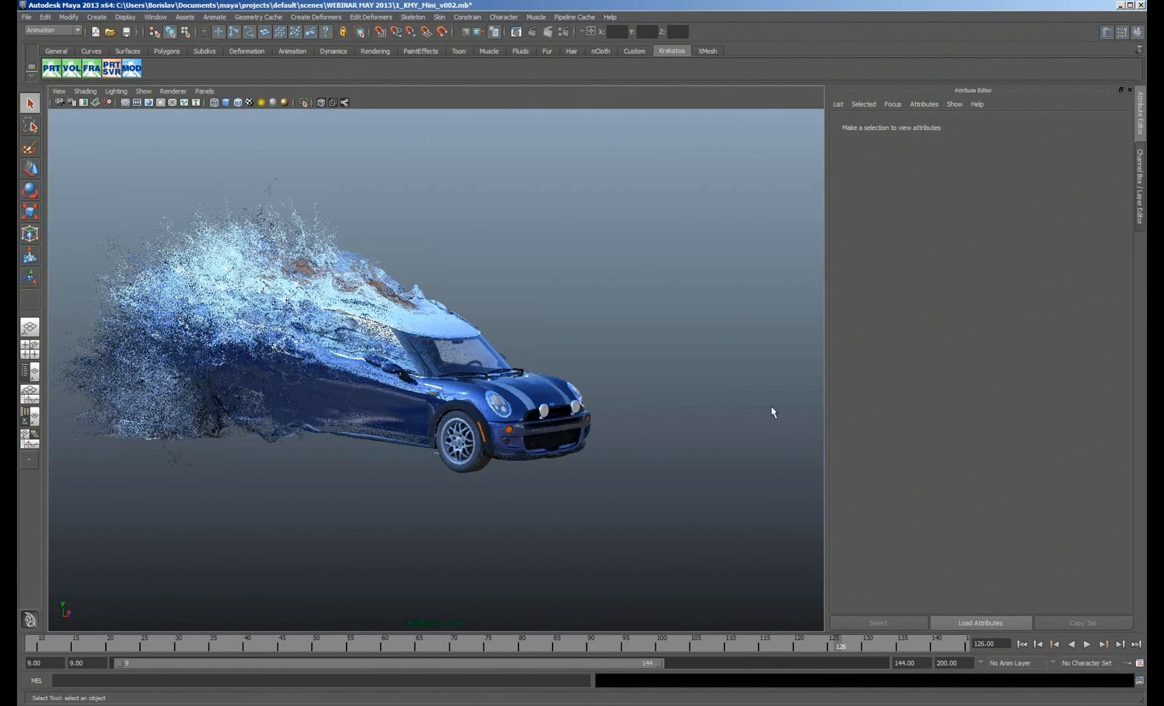
- Reselect the car's PRT loader and compare its particles in the viewport as large dots and as velocities
key("ctrl+z")
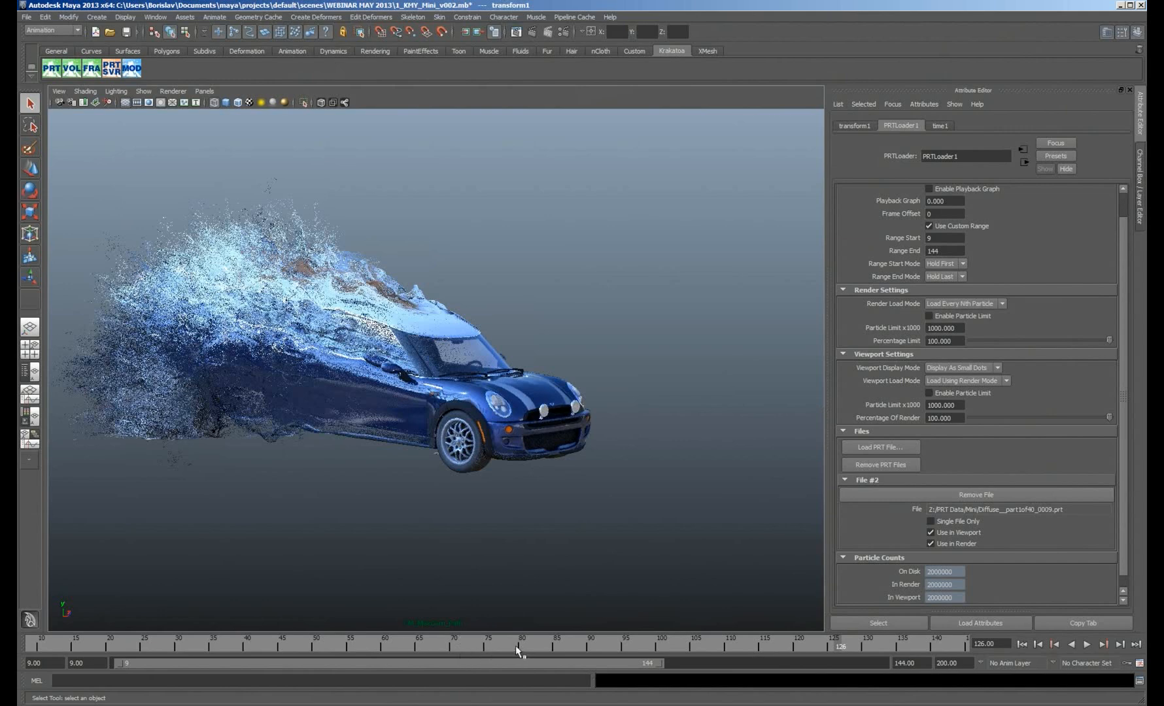
left_click(970, 369)
left_click(973, 390)
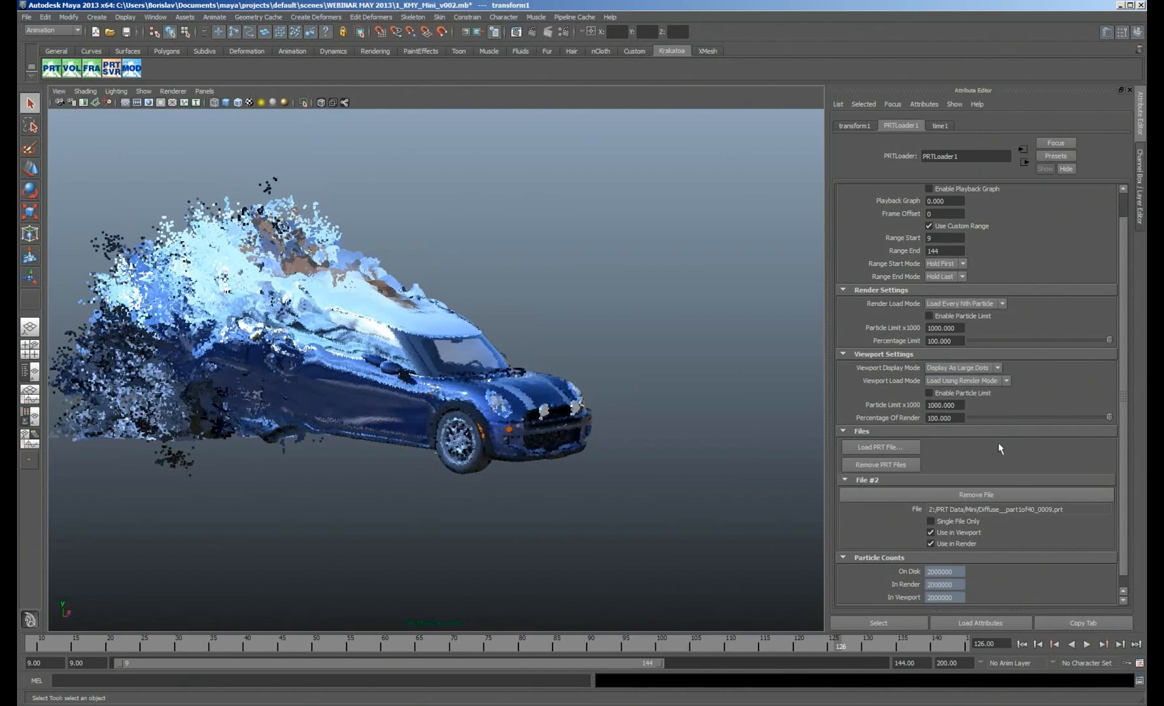
left_click(967, 369)
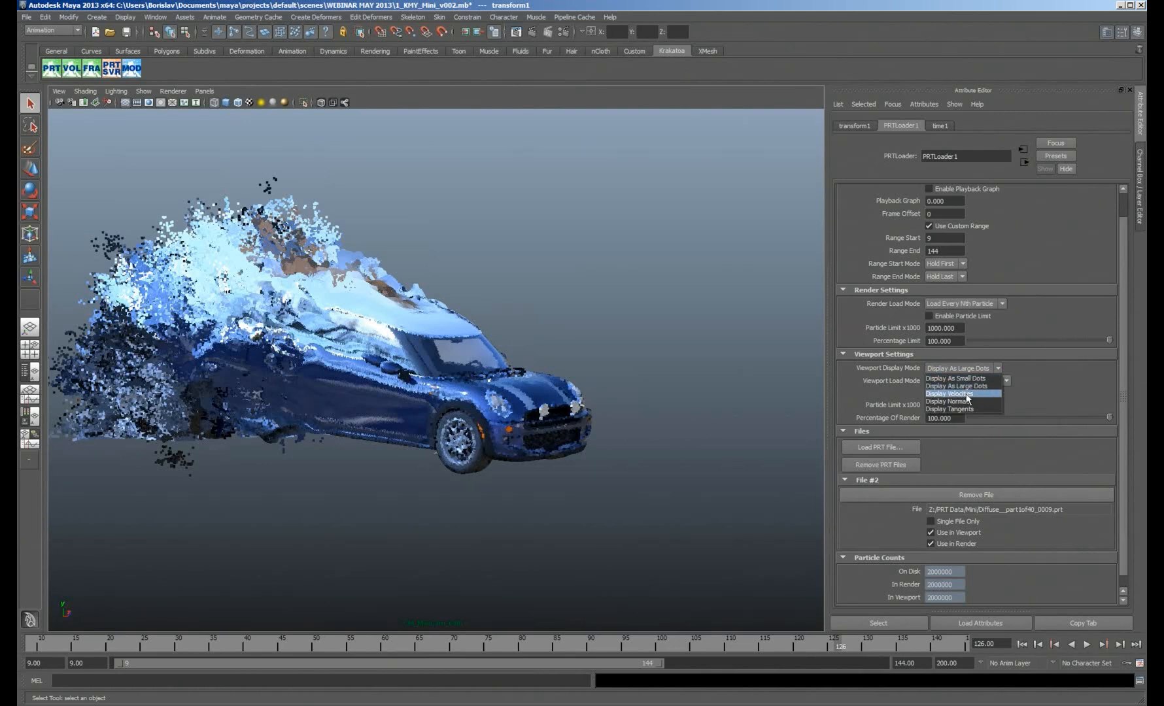
left_click(940, 393)
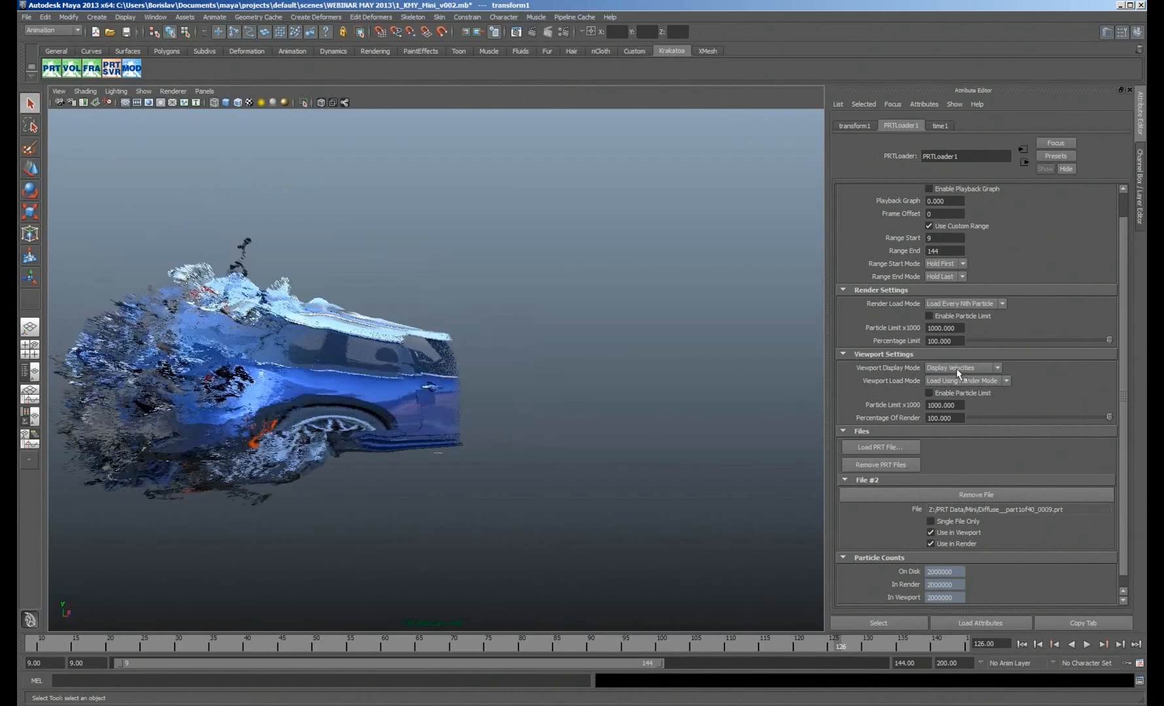
- Set the loader's Viewport Display Mode to Display As Small Dots and its Percentage Of Render to 10
left_click(956, 368)
left_click(973, 386)
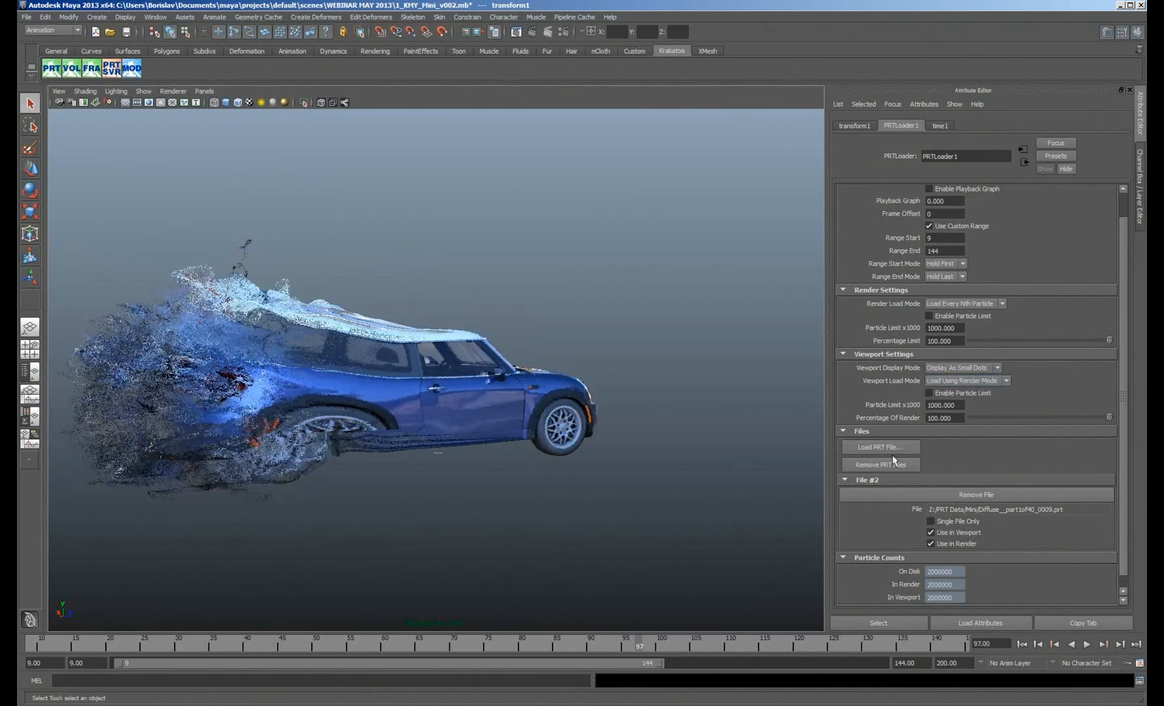
left_click(955, 420)
type("10")
key("Return")
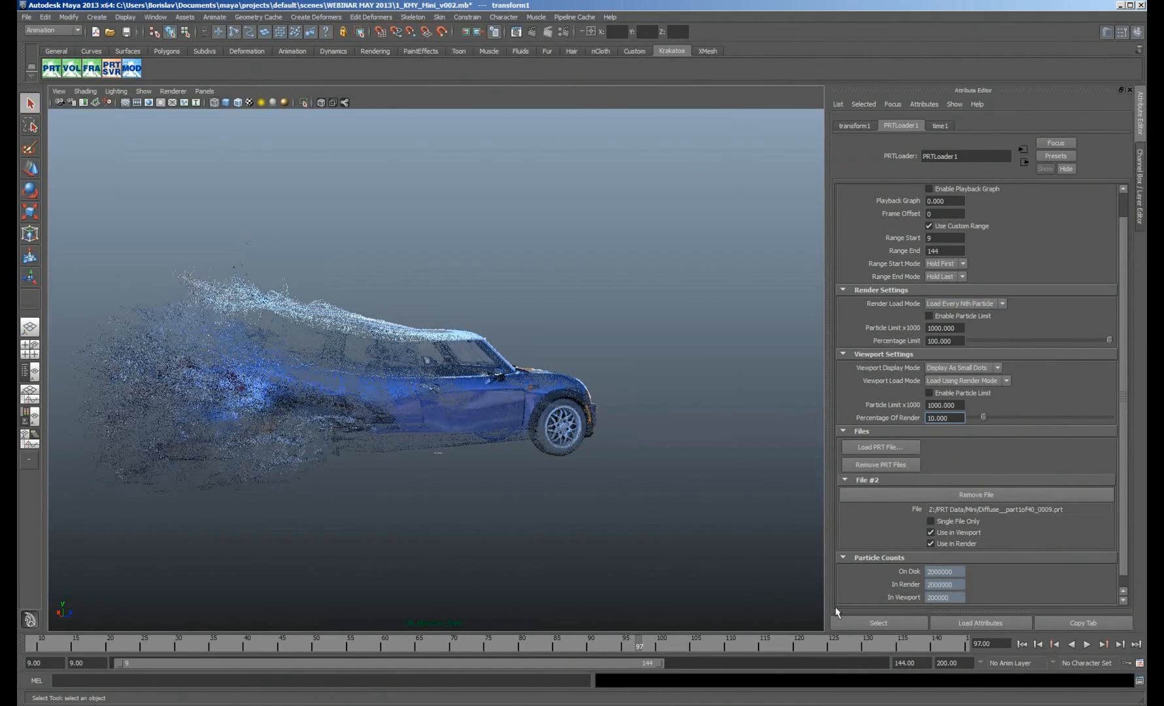
- Preview the reduced particle display by playing part of the animation and checking frames 54 and 29
left_click(208, 649)
key("alt+v")
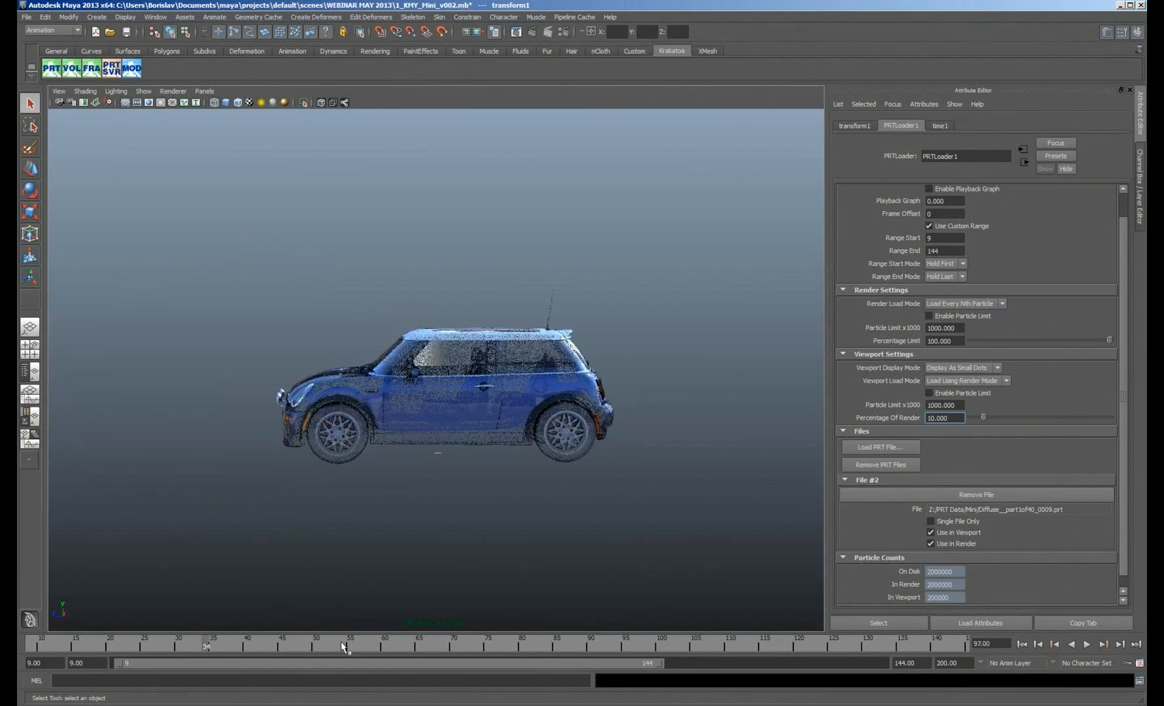
left_click(340, 640)
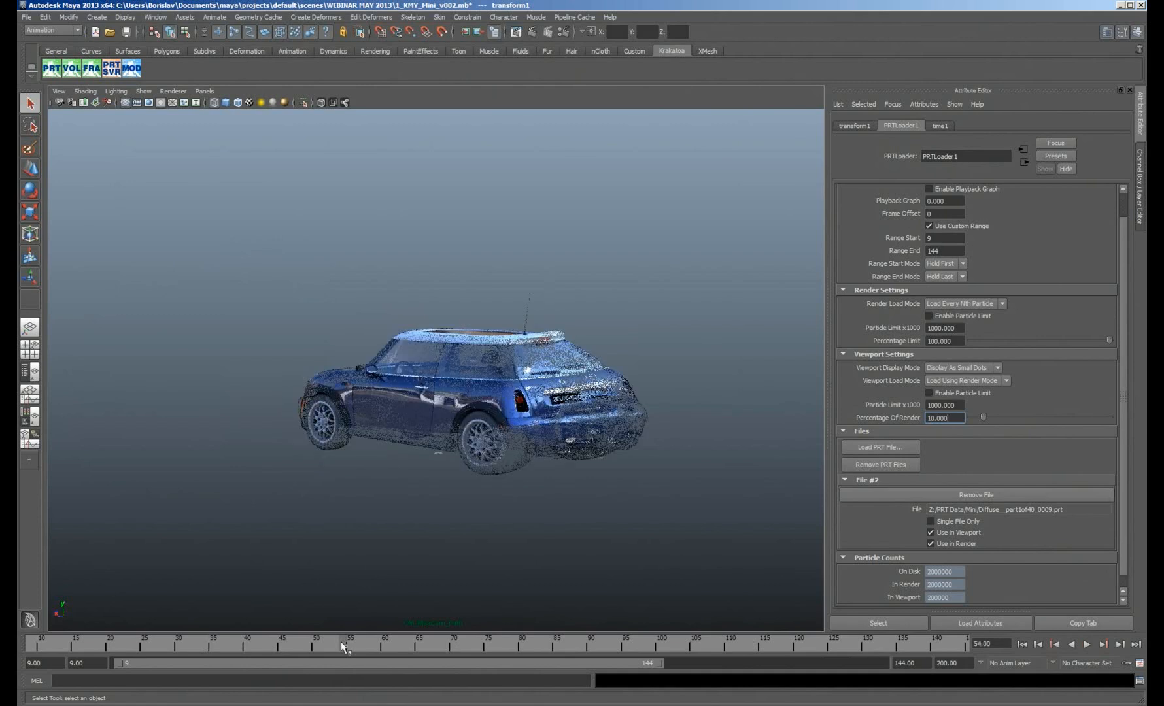
left_click(174, 648)
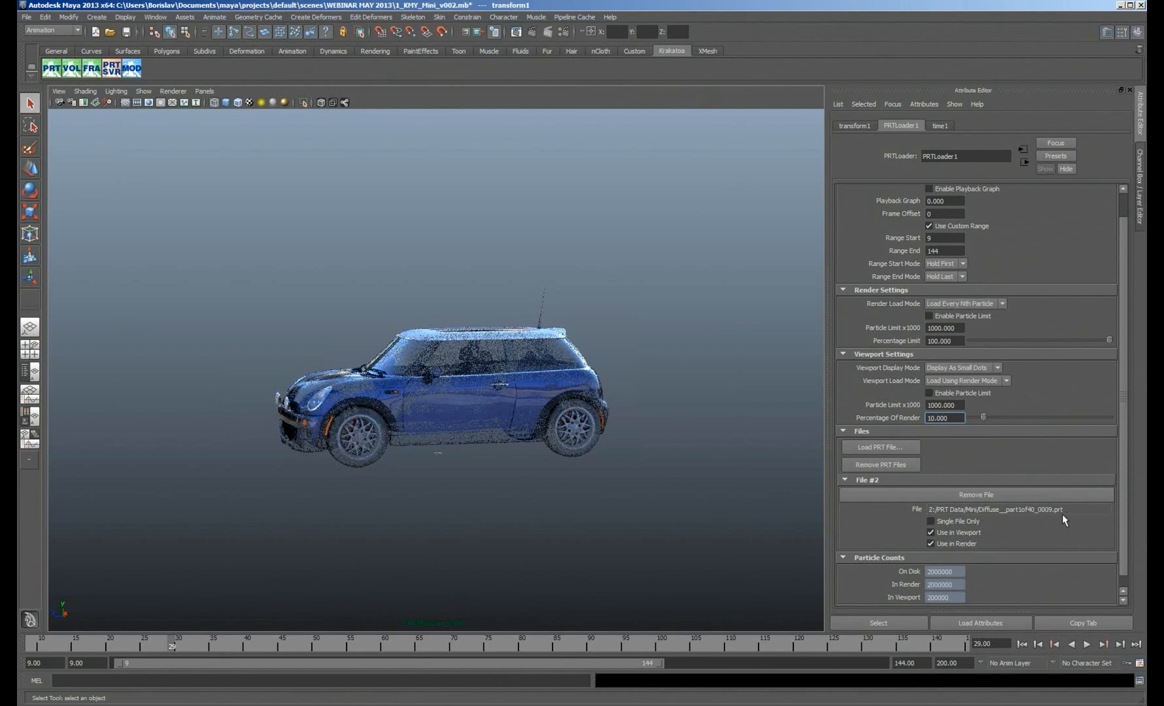
- Set the Render Load Mode to Load First N Particles and preview the animation with it up to frame 89
left_click(968, 304)
left_click(969, 325)
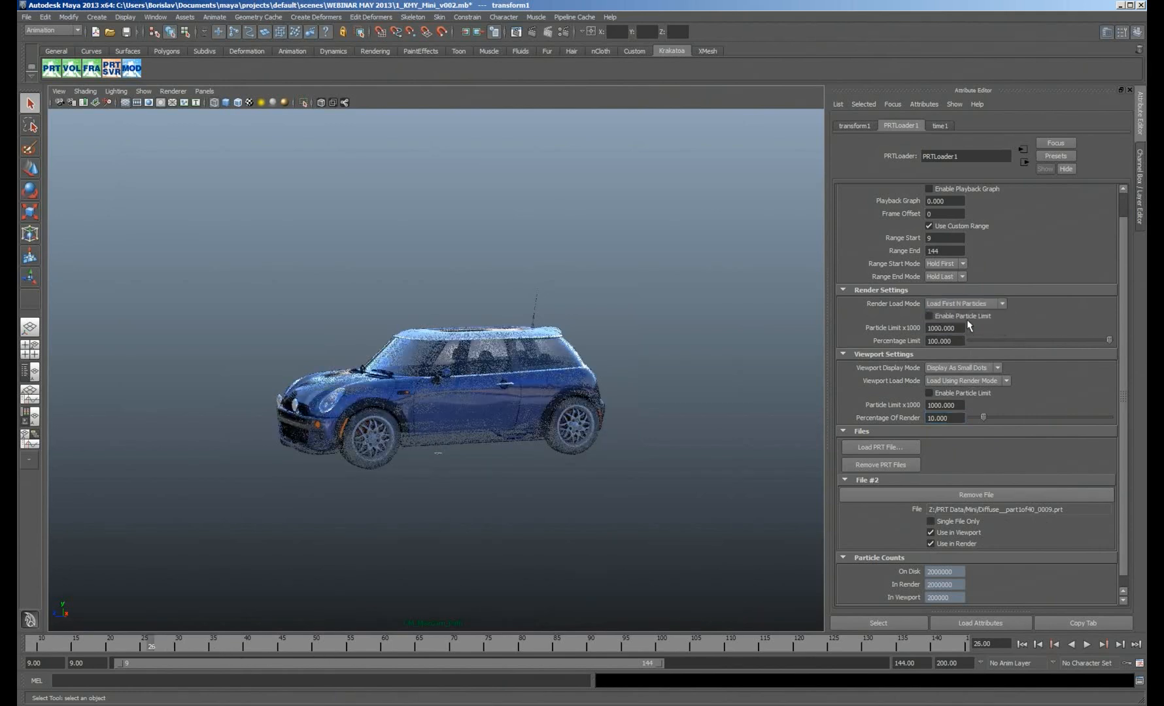
mouse_move(105, 640)
left_mouse_down()
mouse_move(37, 645)
mouse_move(217, 651)
mouse_move(96, 652)
mouse_move(180, 657)
mouse_move(294, 650)
left_mouse_up()
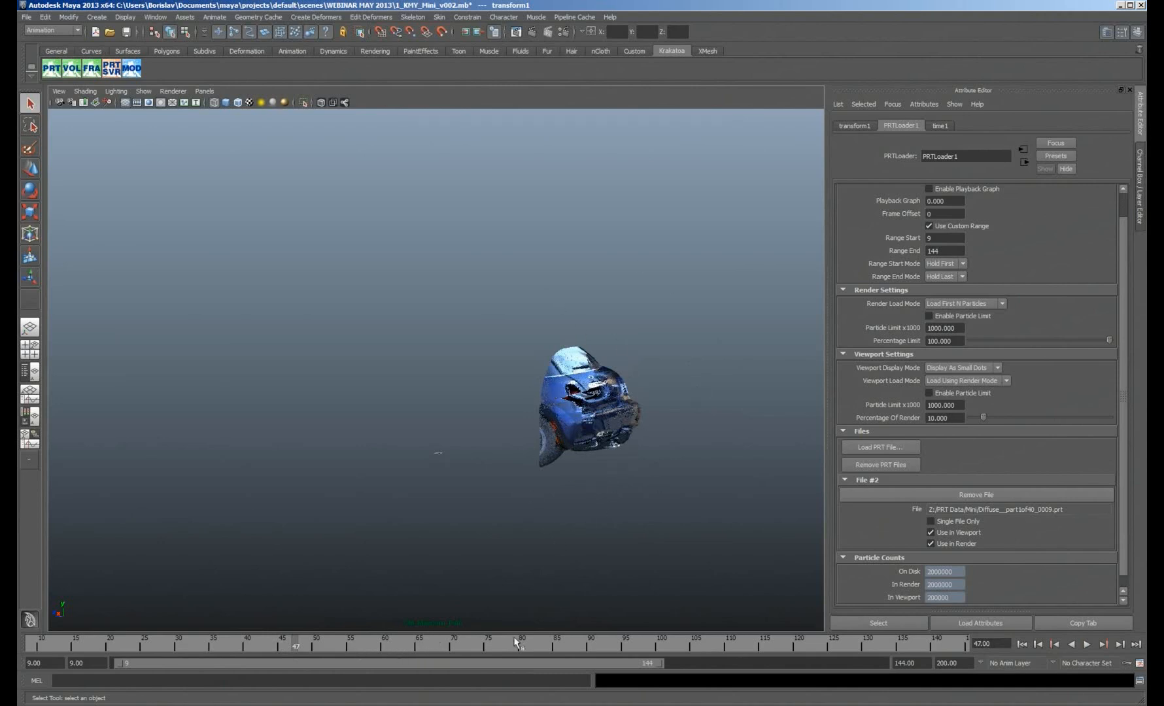
key("alt+v")
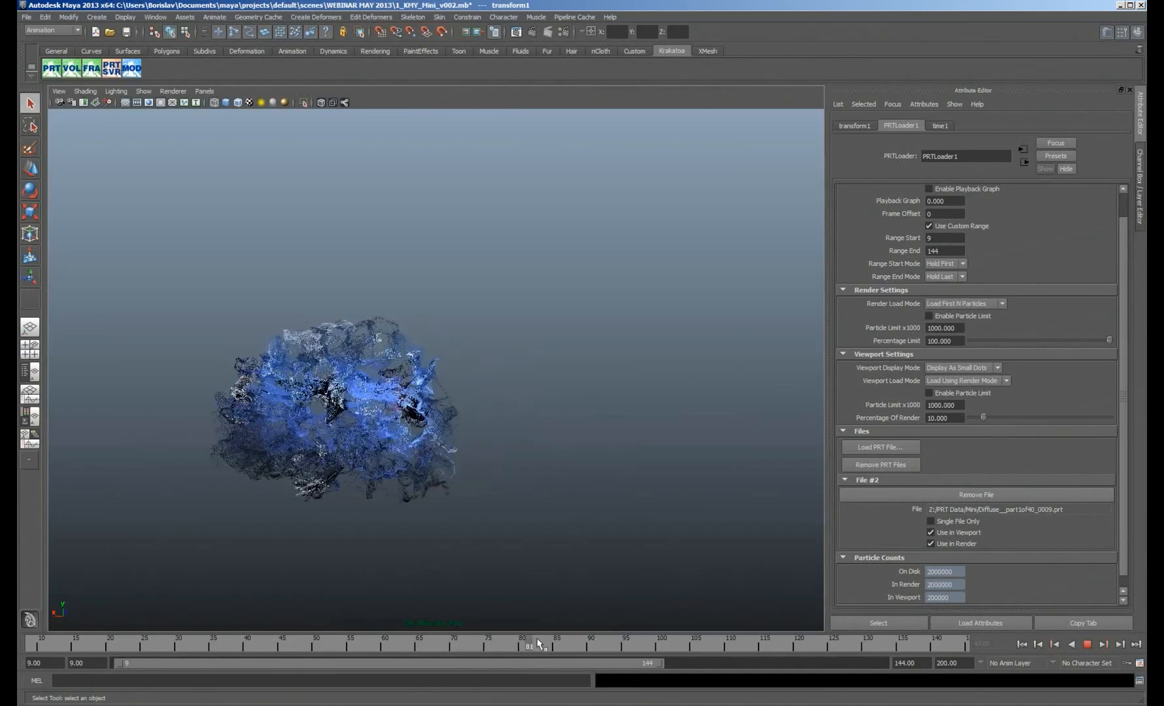
key("alt+v")
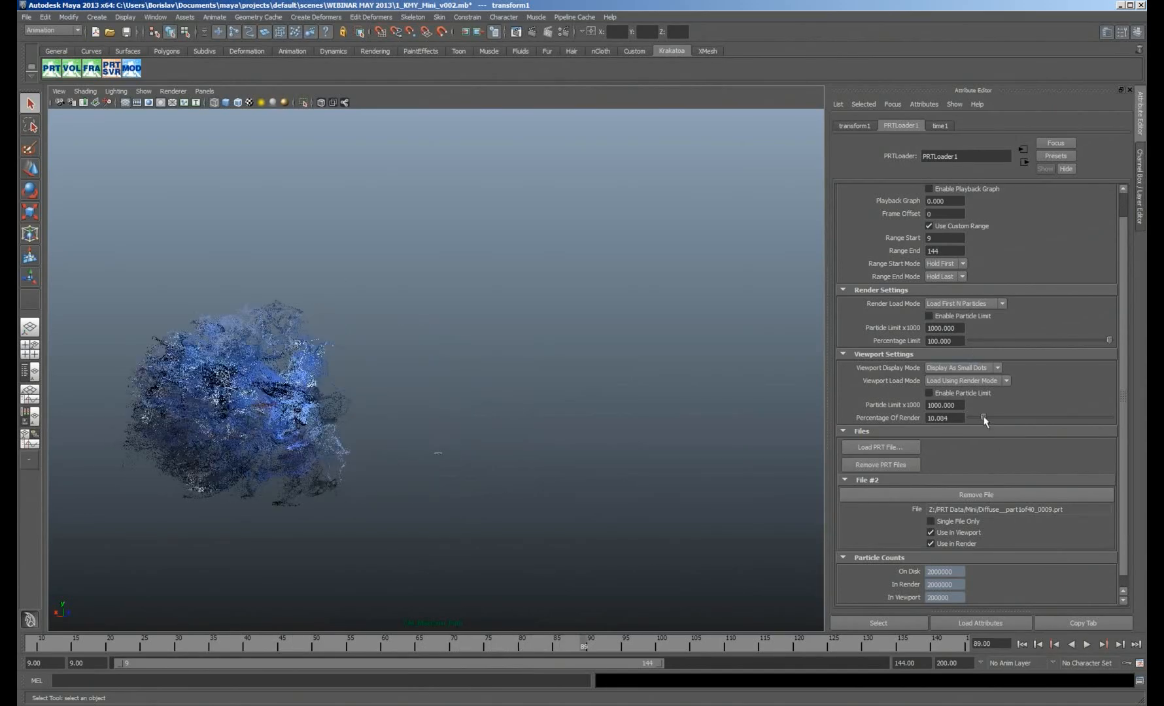
- Try the viewport Percentage Of Render at 100 and at about 22.7 to compare the loaded car portions
left_click_drag(985, 417, 1116, 419)
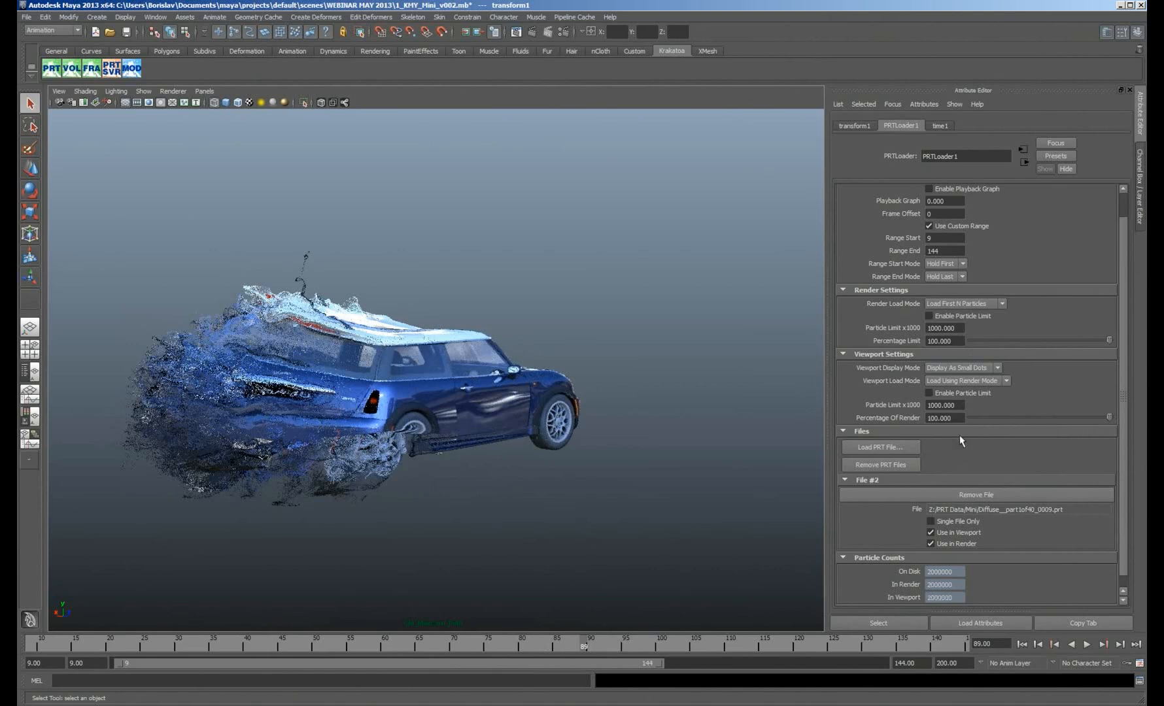
left_click(1002, 417)
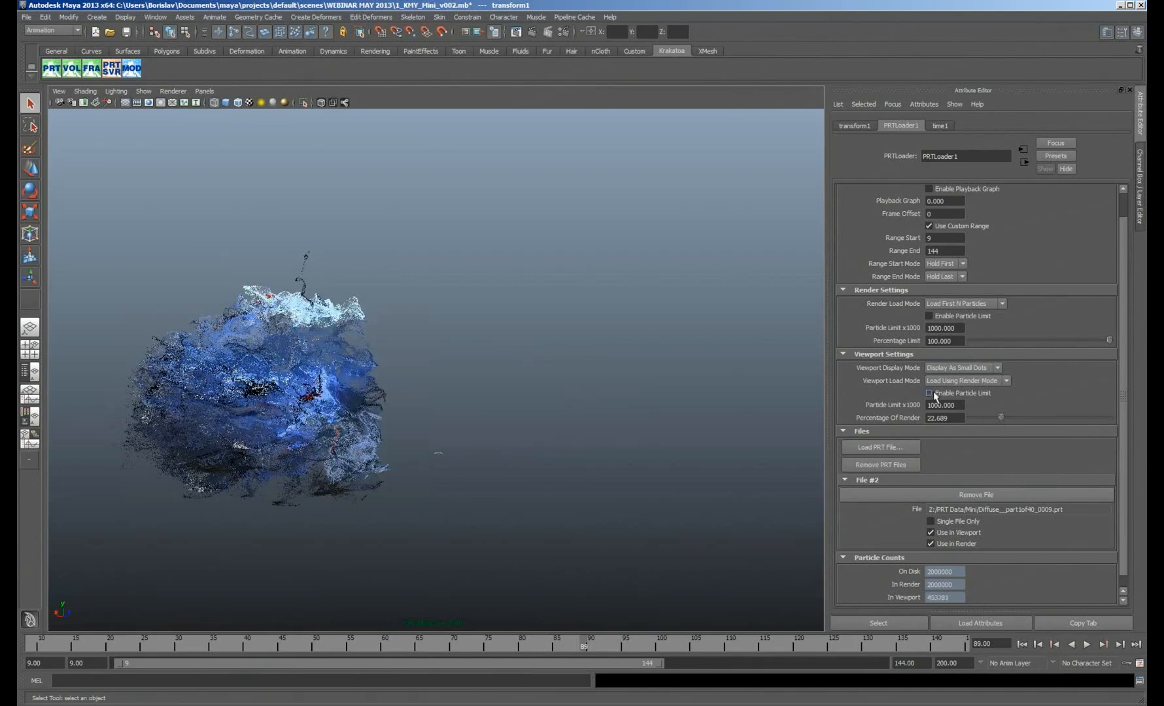
left_click_drag(497, 646, 461, 645)
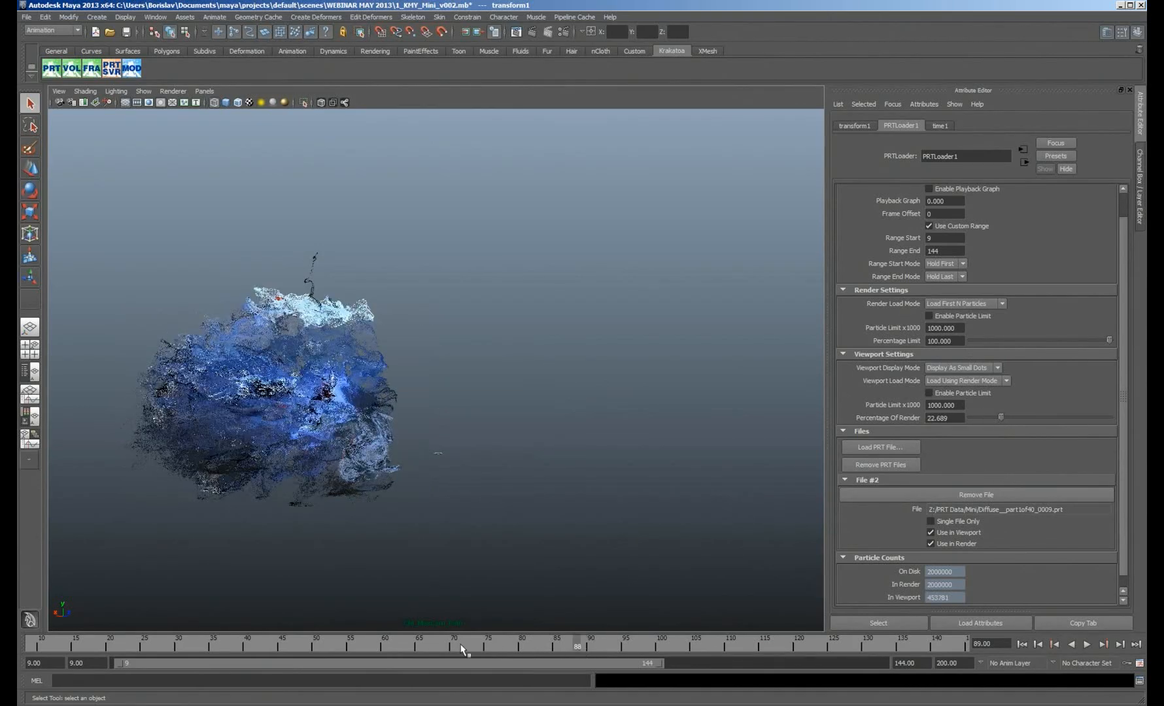
- Set the viewport Percentage Of Render to 10 and play the animation briefly, stopping at frame 54
left_click_drag(952, 418, 879, 423)
type("10")
key("Return")
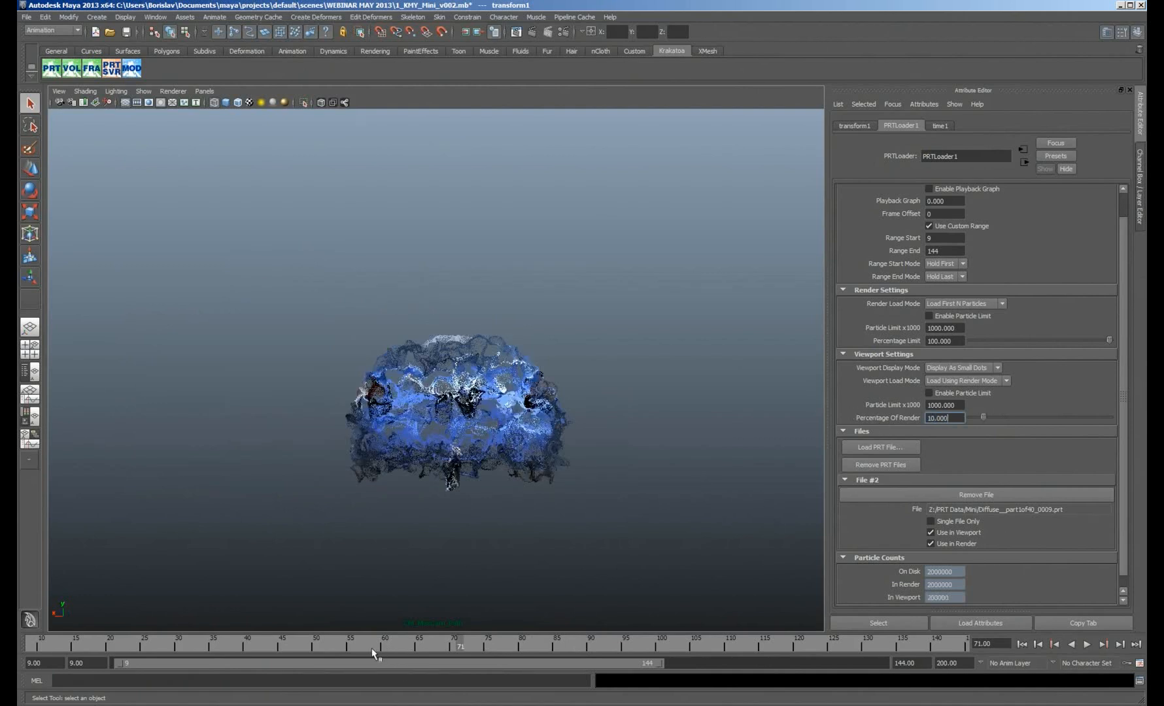
key("alt+v")
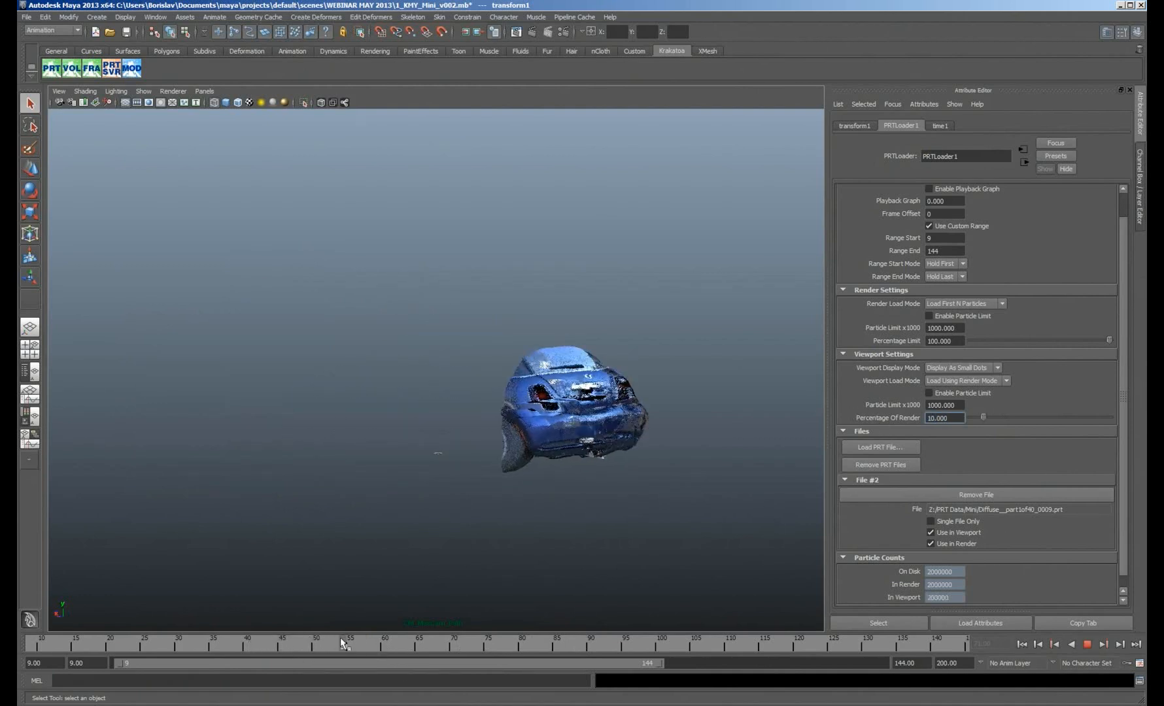
left_click(342, 643)
- Review the loader's timing settings and particle counts, and move the animation to frame 23
scroll(1122, 423, "up", 2)
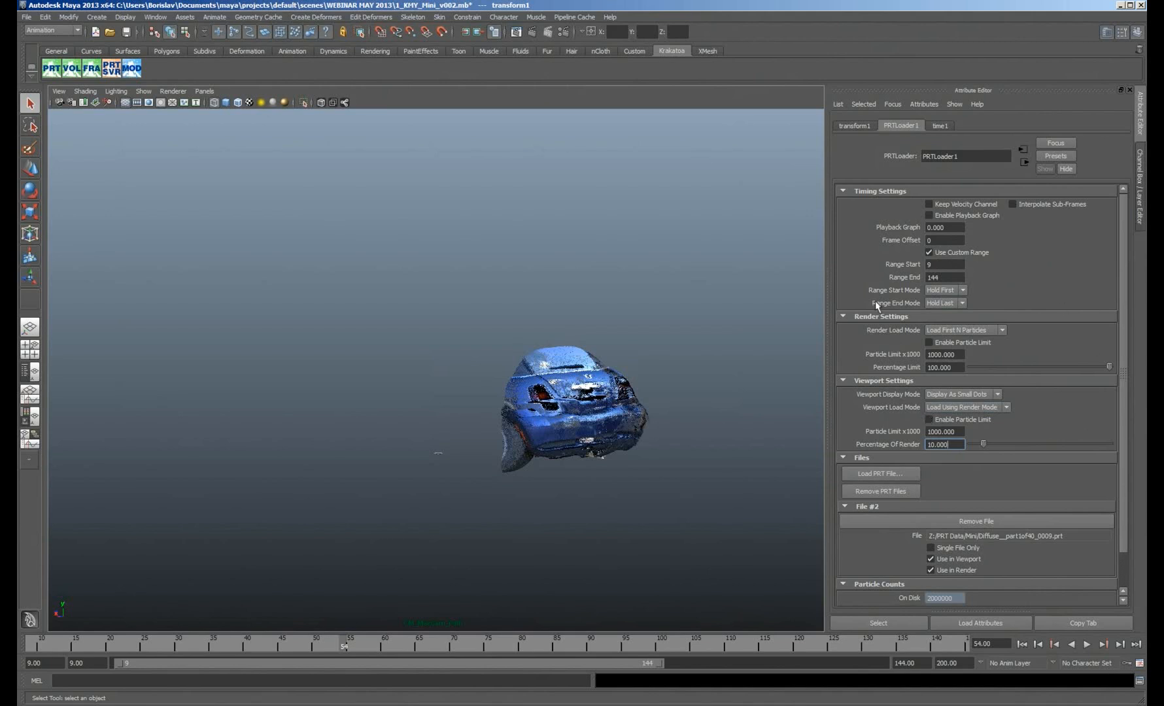
scroll(1123, 396, "down", 2)
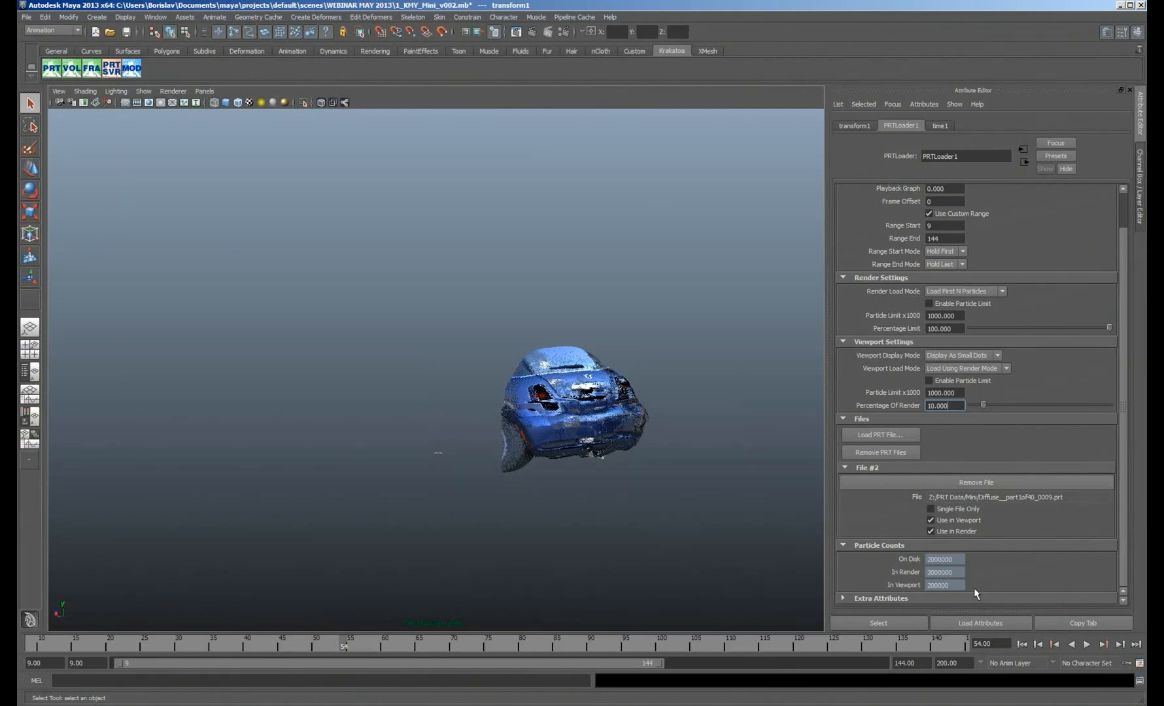
left_click(254, 646)
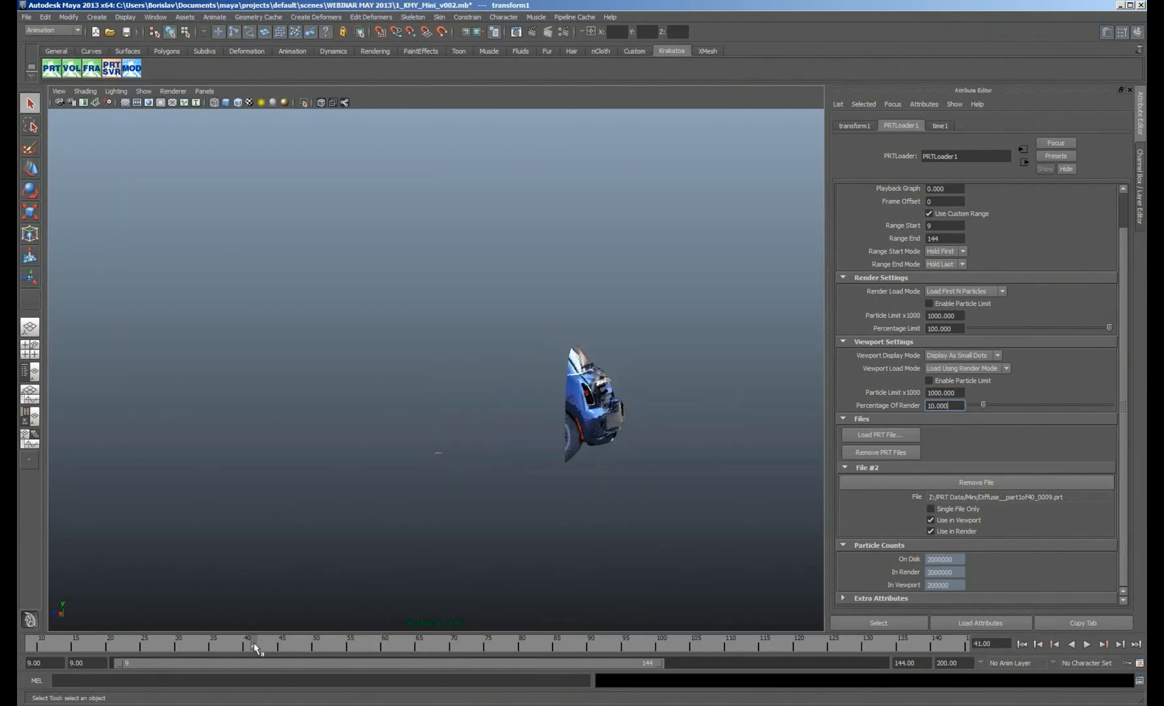
left_click(129, 645)
- Open the Render Settings and choose Krakatoa as the renderer
left_click(563, 31)
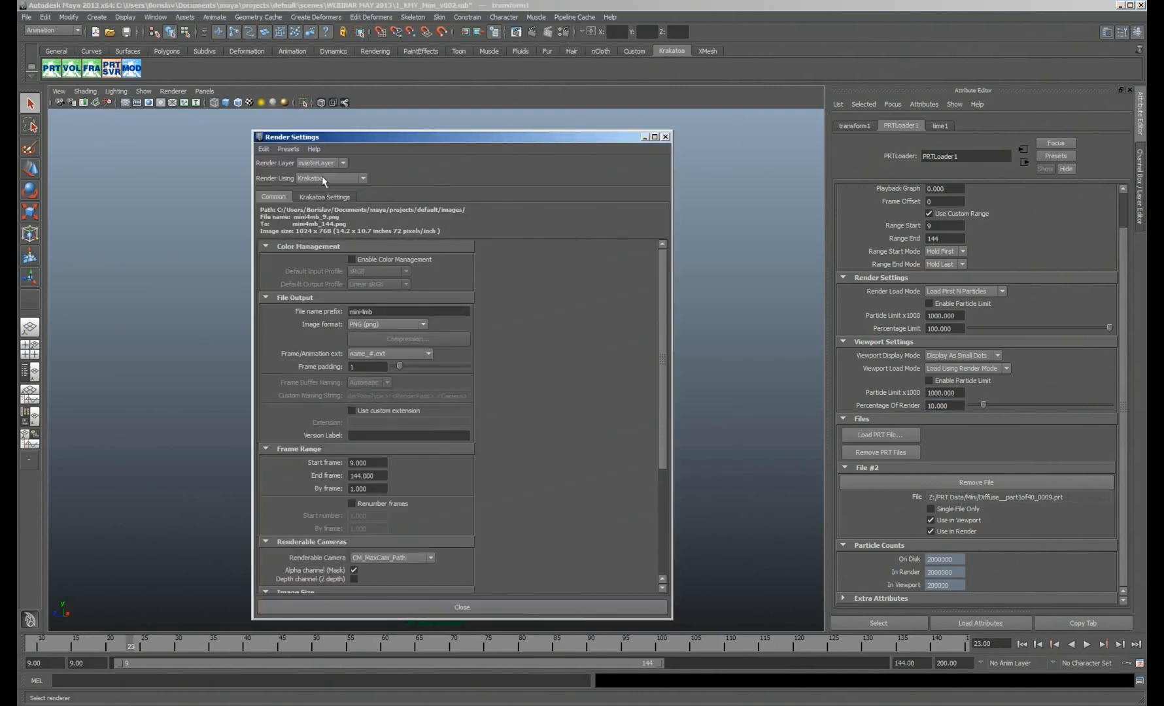
left_click(321, 176)
left_click(308, 213)
left_click(335, 176)
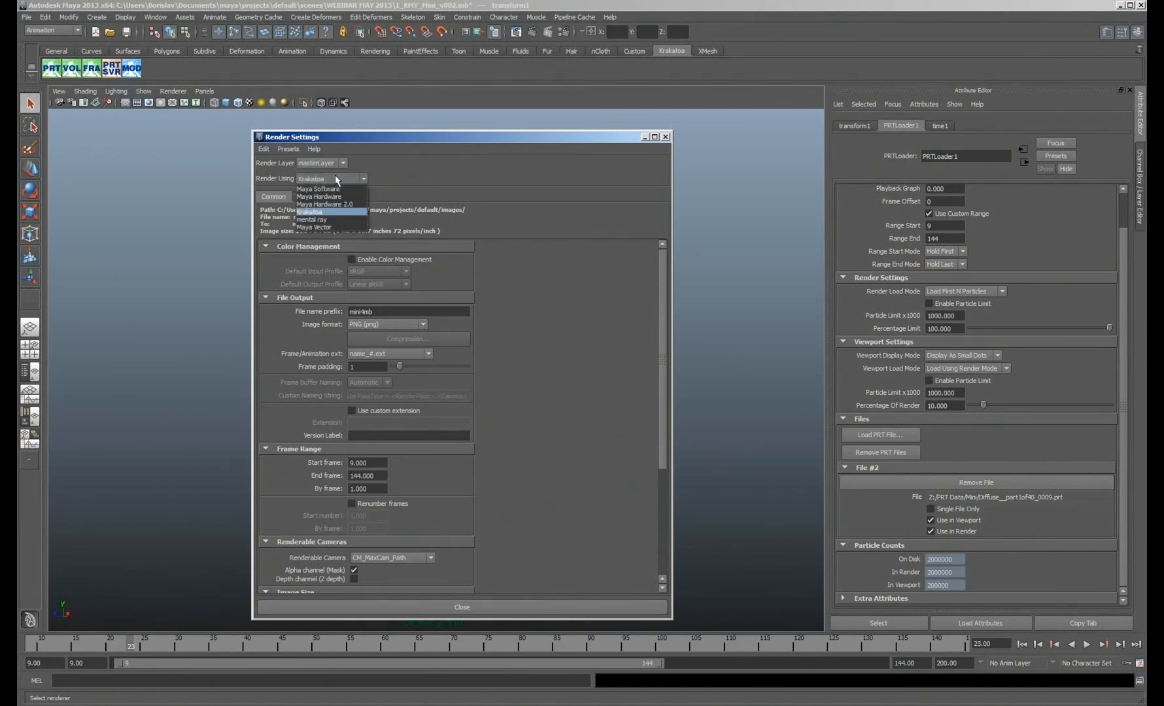
left_click(335, 175)
- Show the Krakatoa-specific render settings and move the Render Settings window away from the car
left_click_drag(384, 136, 590, 114)
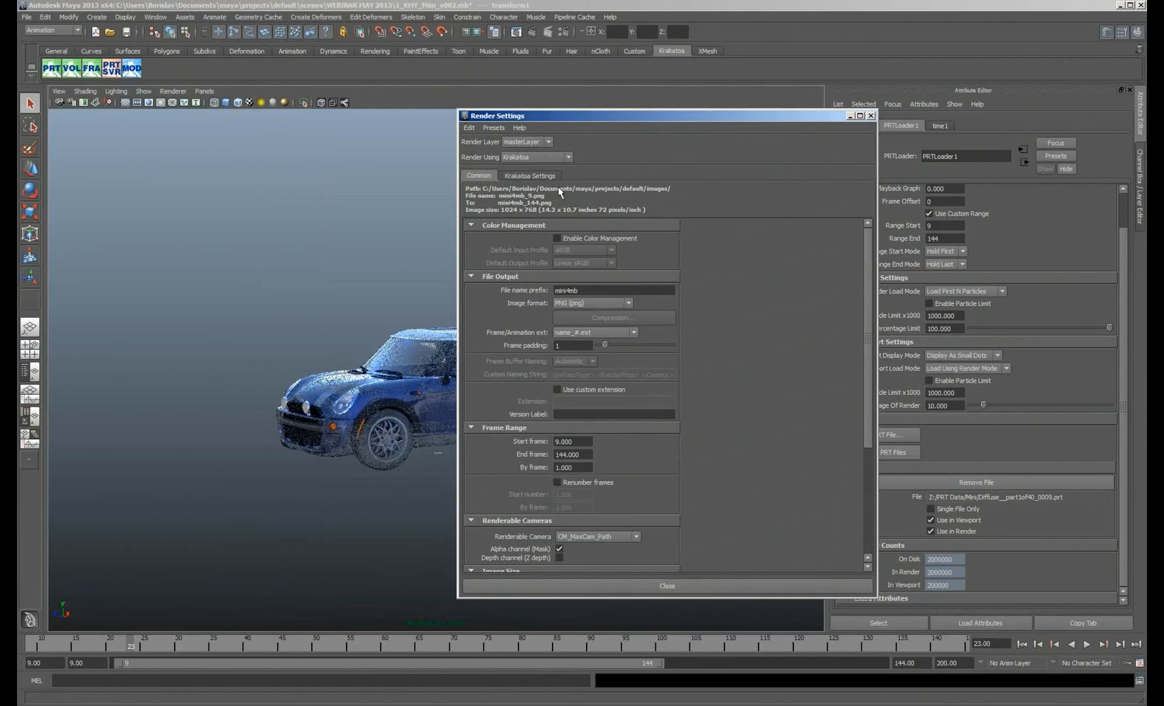
left_click(529, 175)
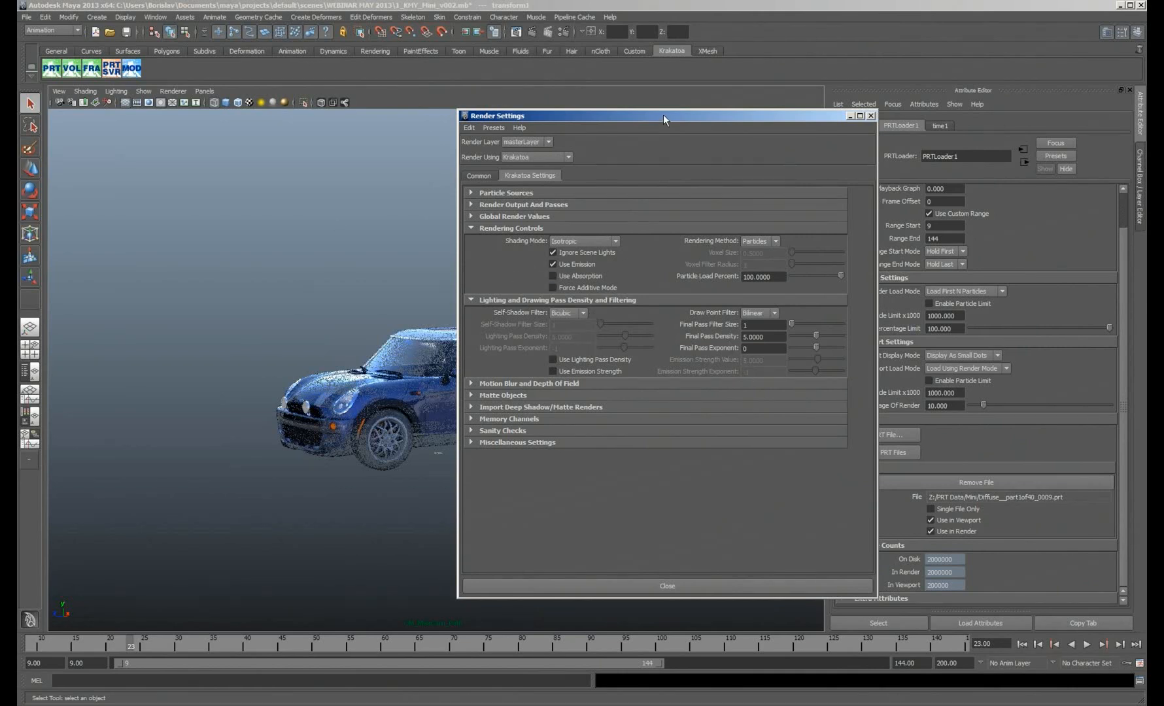
left_click_drag(663, 114, 723, 153)
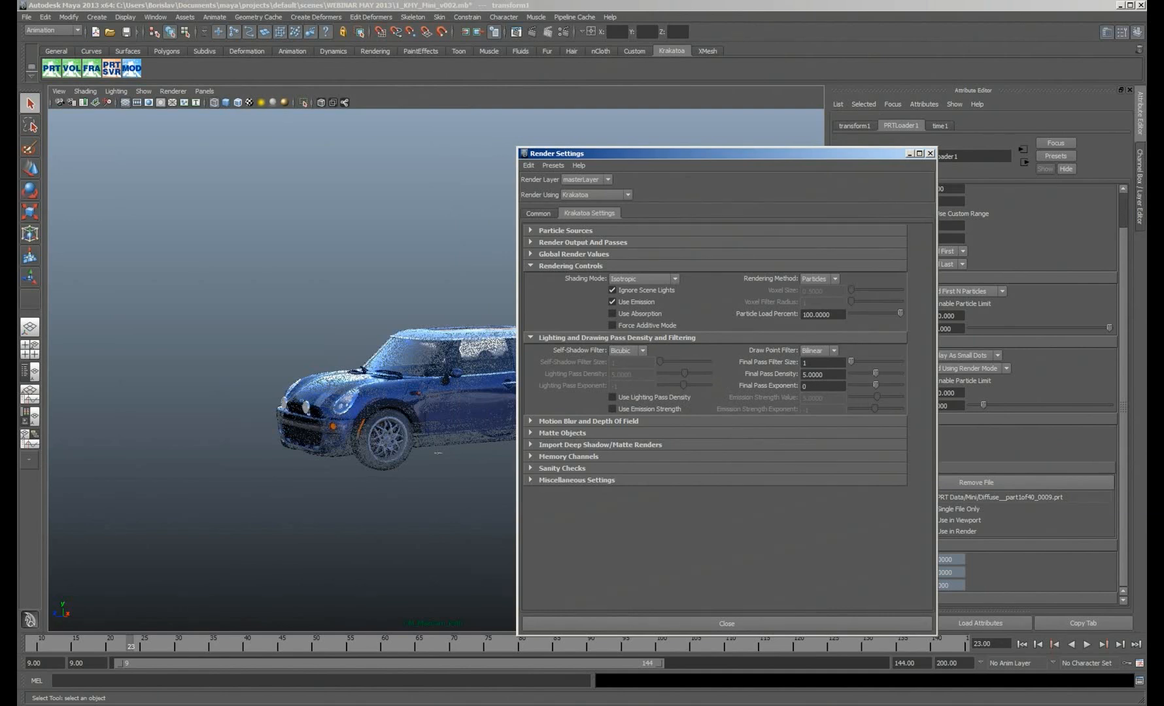
- Switch to Windows Task Manager and inspect which processors maya.exe is allowed to use, leaving its affinity without saving changes
key("ctrl+shift+Escape")
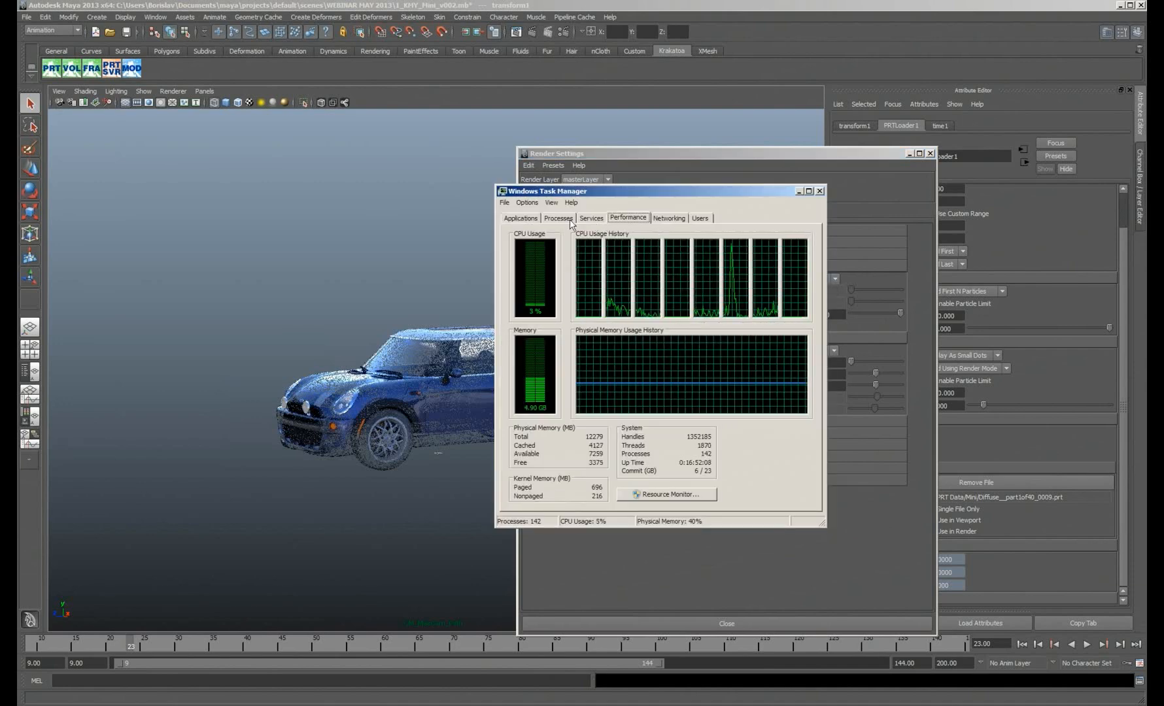
left_click(559, 218)
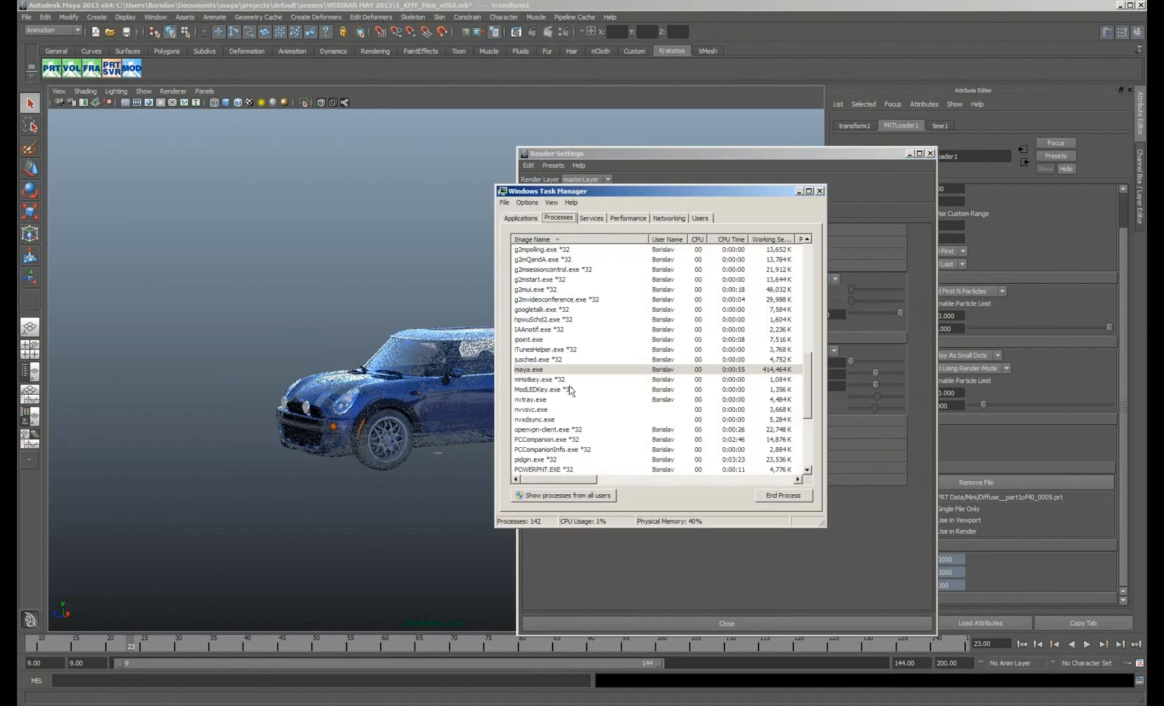
right_click(537, 371)
left_click(578, 465)
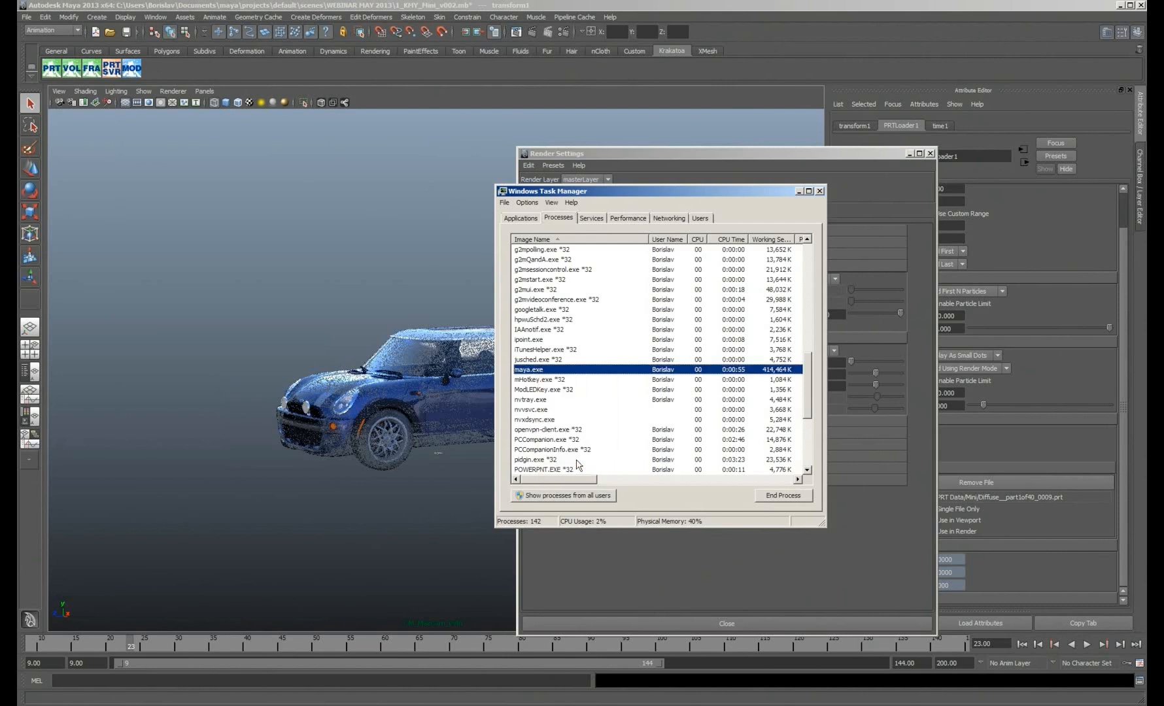
left_click(513, 264)
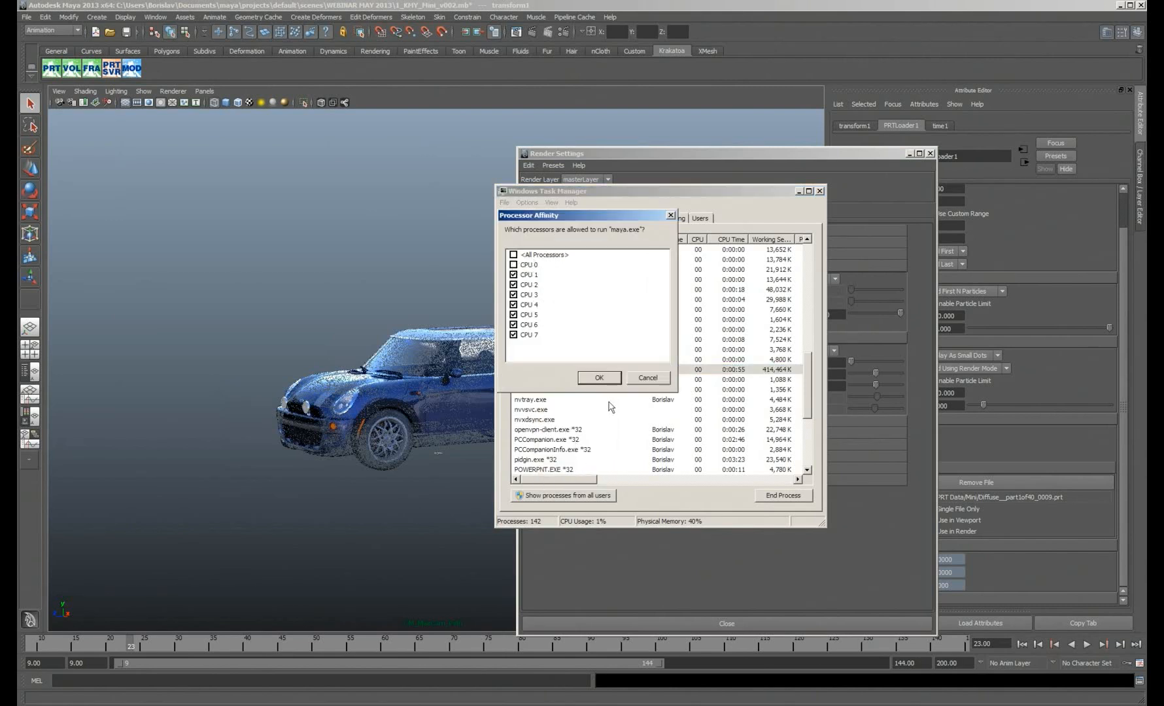
left_click(640, 381)
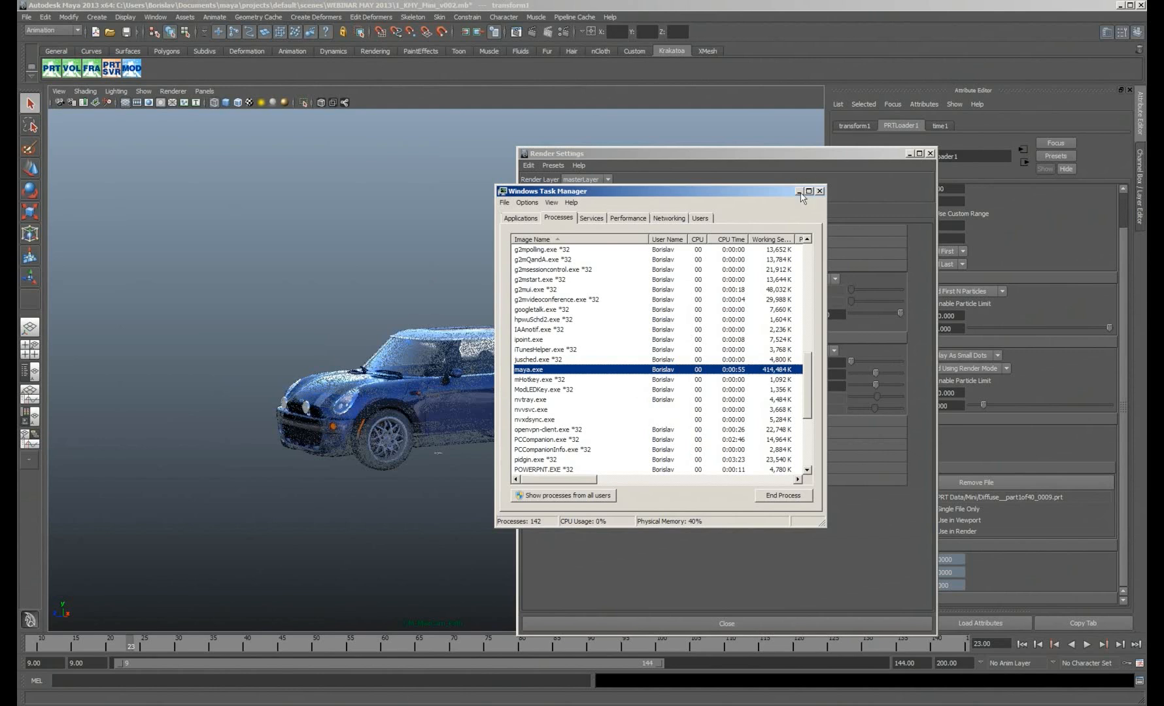
left_click(799, 192)
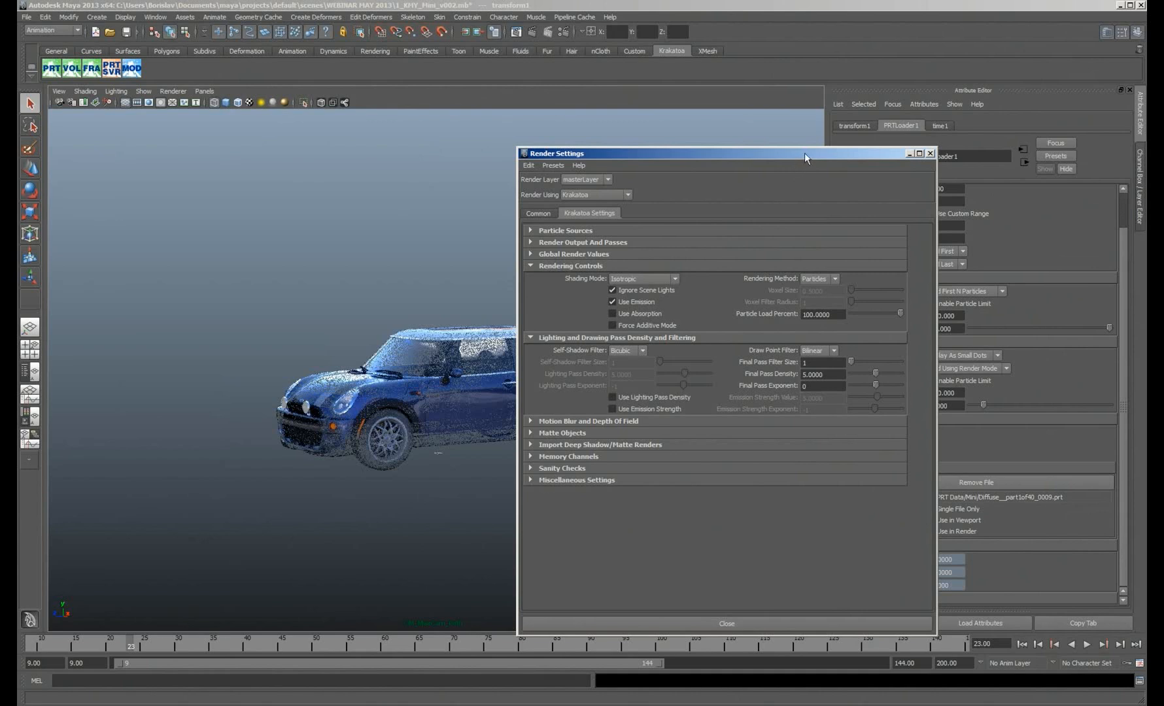
- Render frame 23 with Krakatoa and review the particle count and the retrieval, sorting, drawing and total times in the output log
left_click_drag(804, 153, 885, 139)
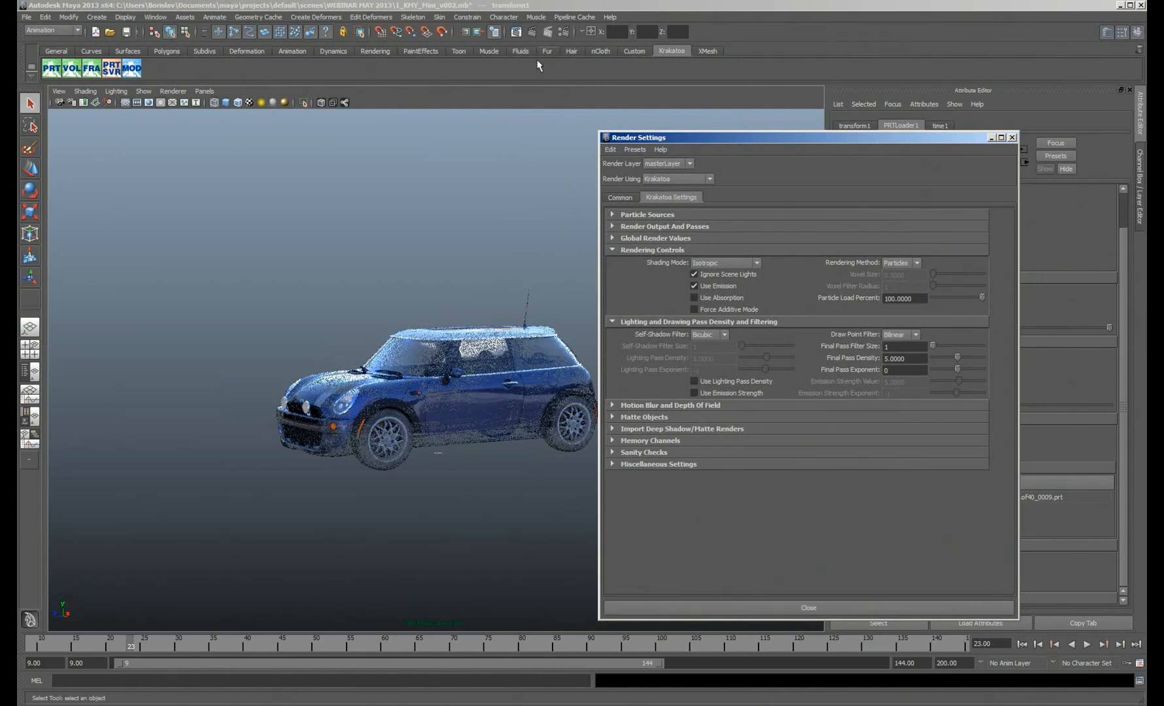
left_click(532, 32)
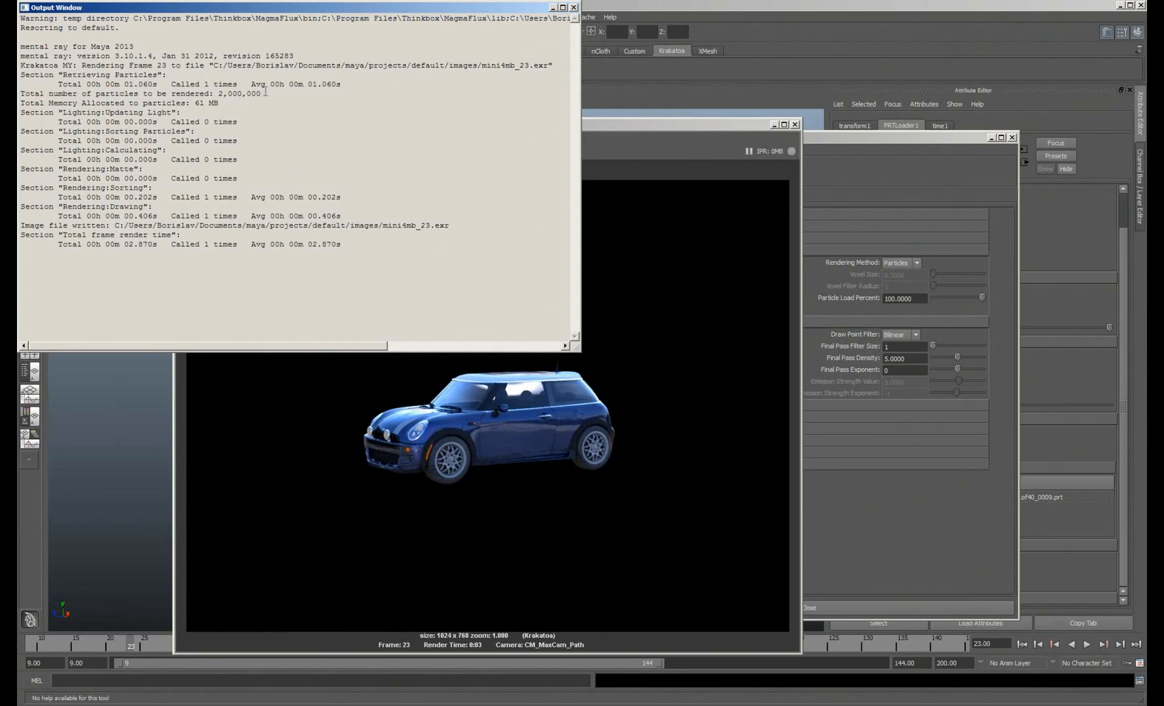
left_click_drag(262, 93, 195, 103)
left_click_drag(342, 84, 318, 84)
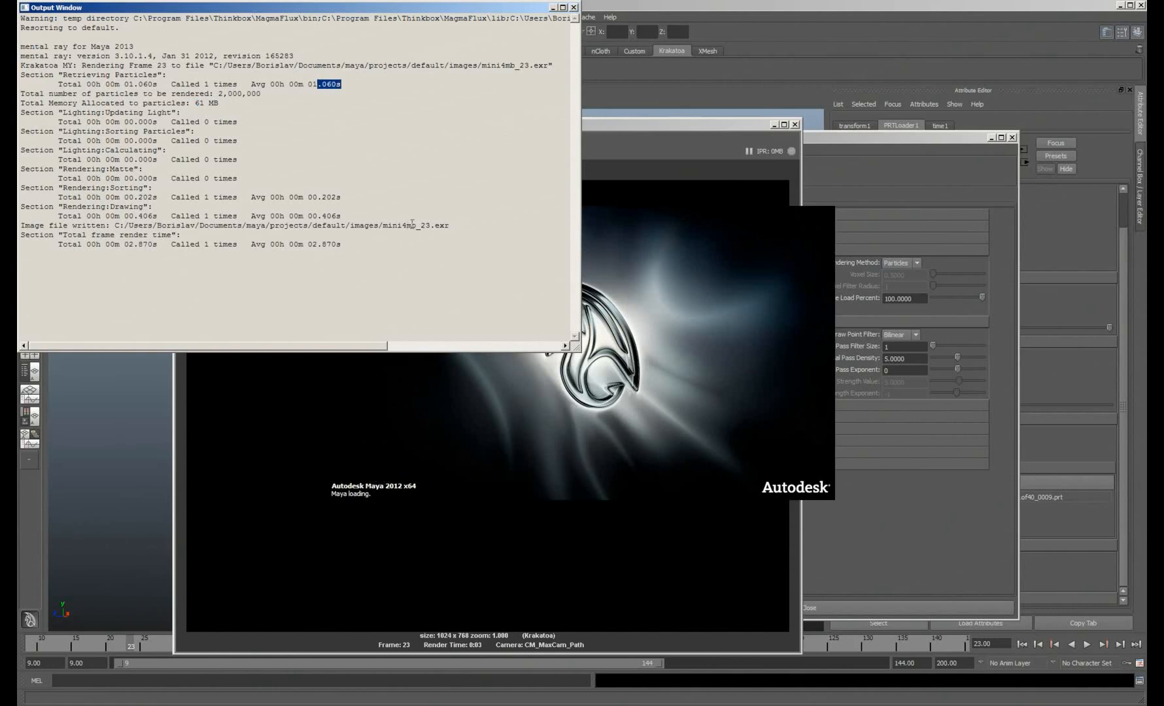
left_click(369, 182)
mouse_move(341, 197)
left_mouse_down()
mouse_move(313, 197)
mouse_move(309, 215)
left_mouse_up()
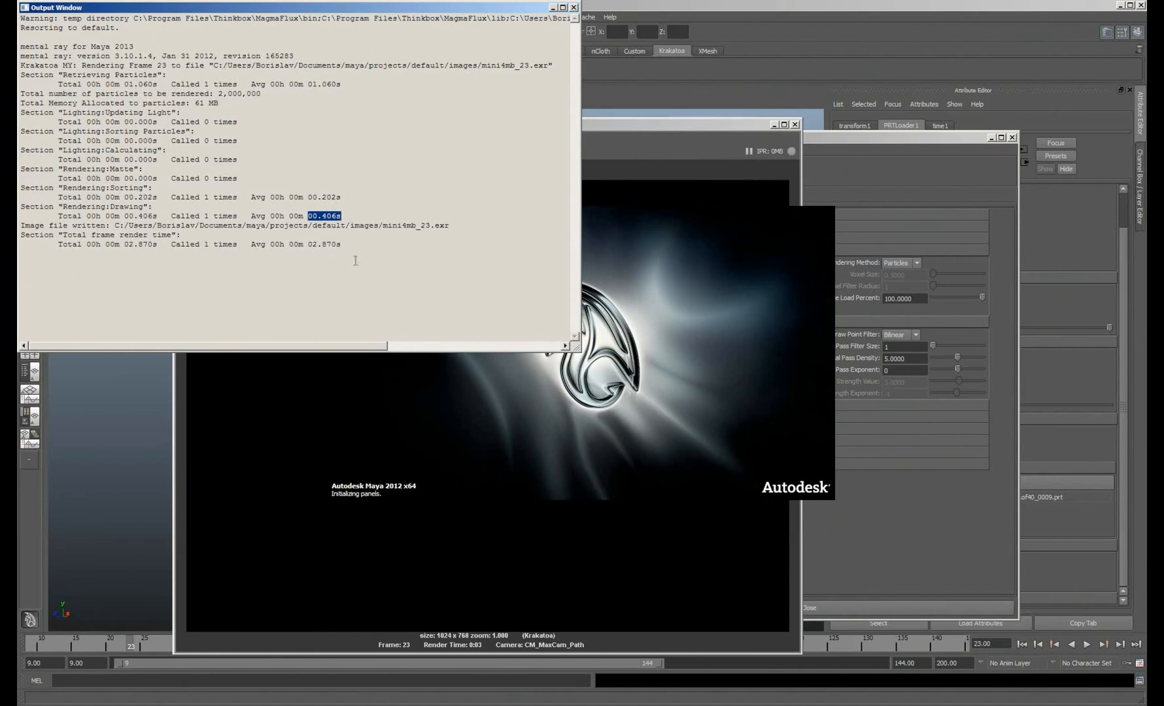
left_click_drag(341, 245, 312, 244)
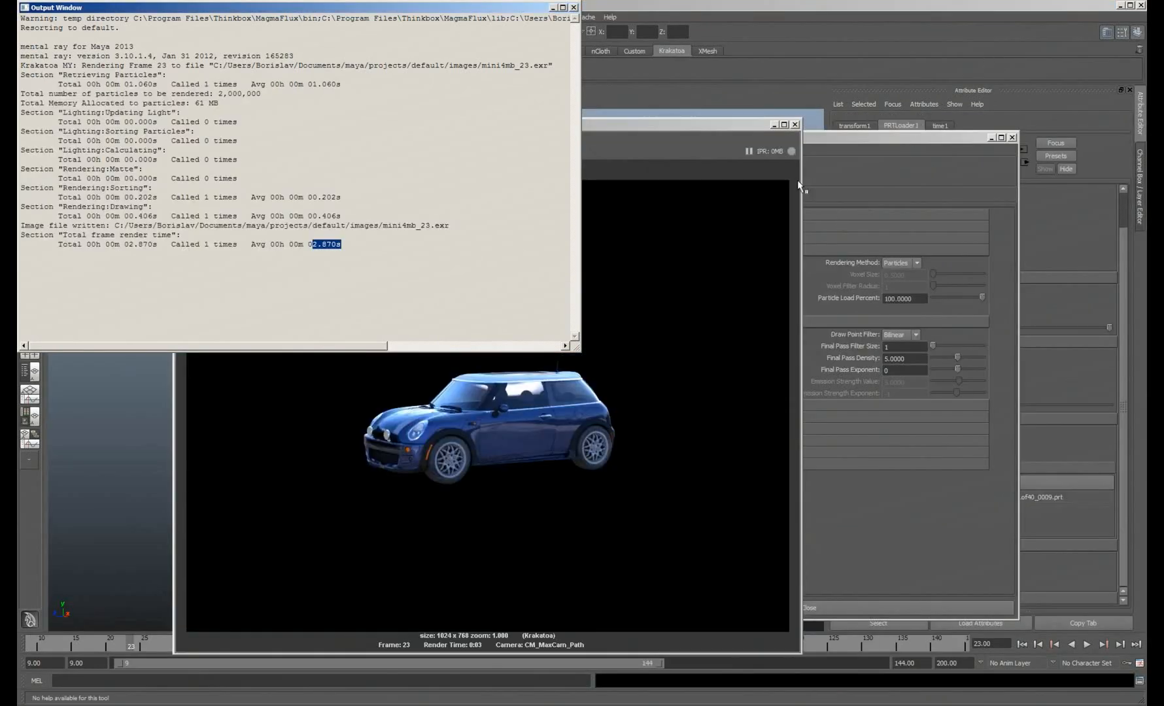
- Move the Render View window out of the way and render frame 100 of the disintegrating car
left_click(727, 125)
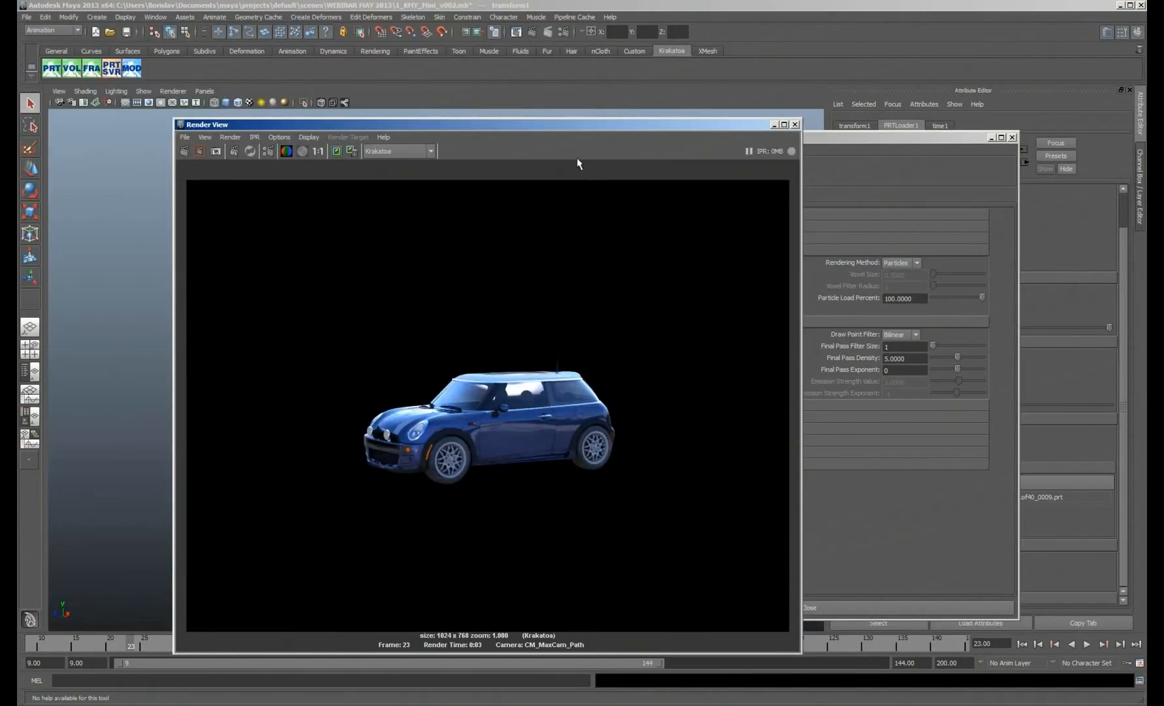
left_click_drag(579, 126, 535, 83)
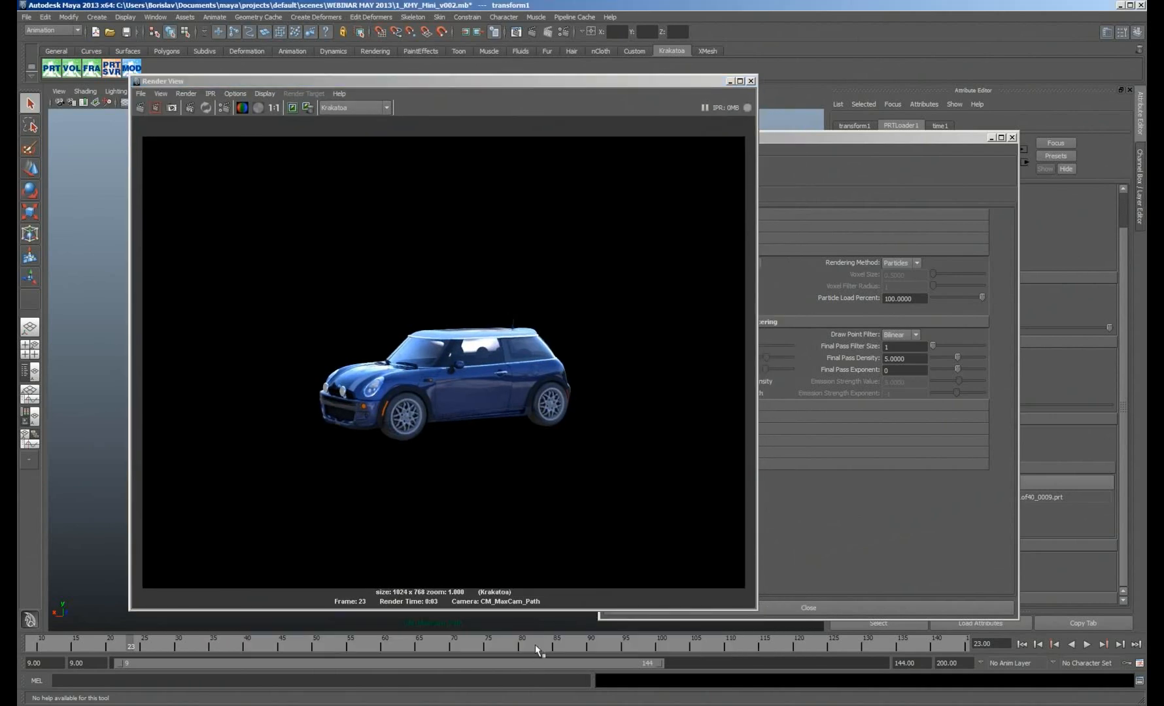
left_click(542, 645)
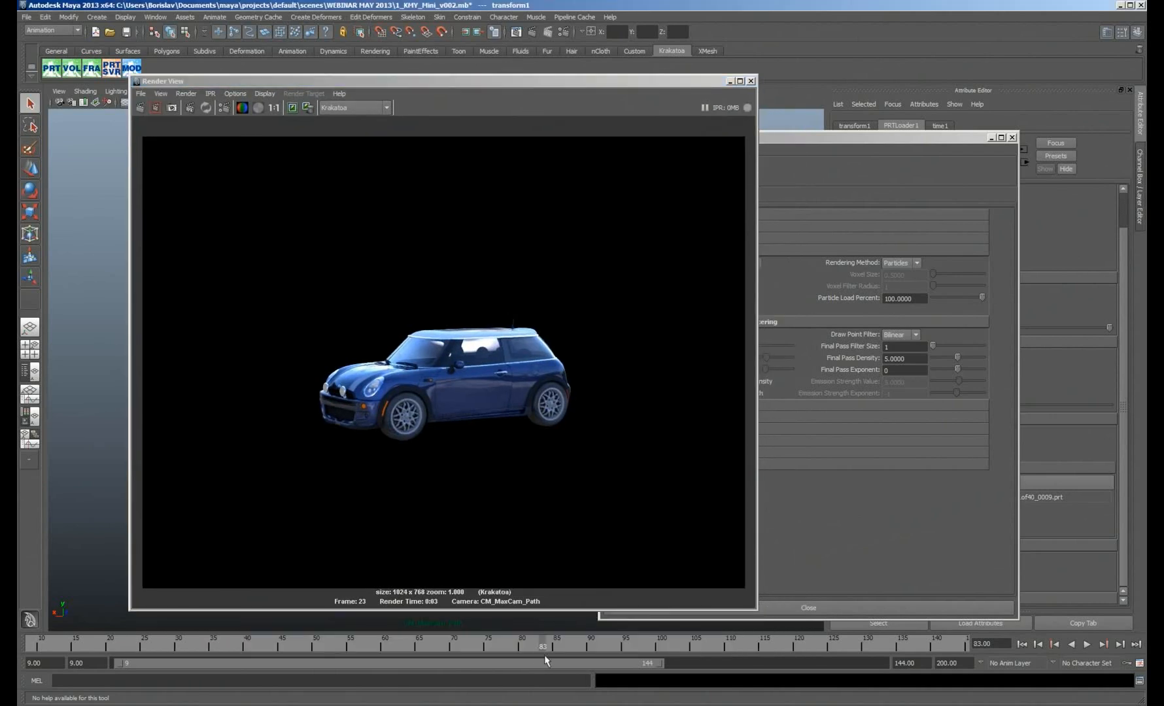
left_click(661, 645)
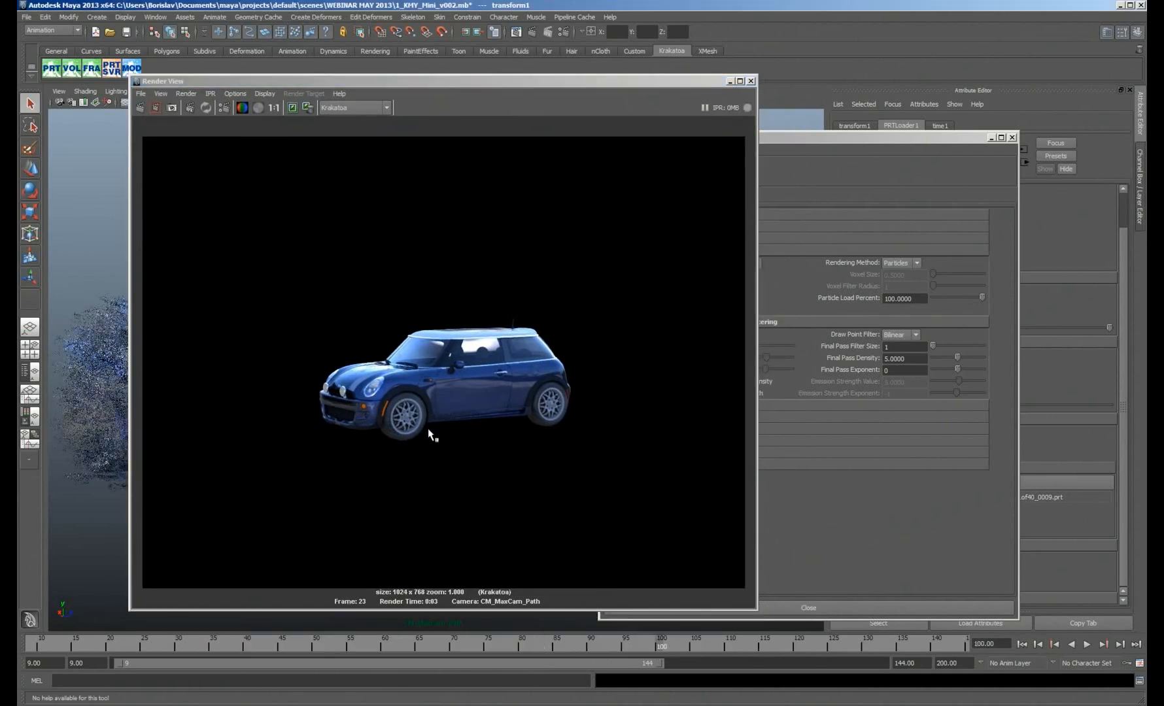
left_click(140, 108)
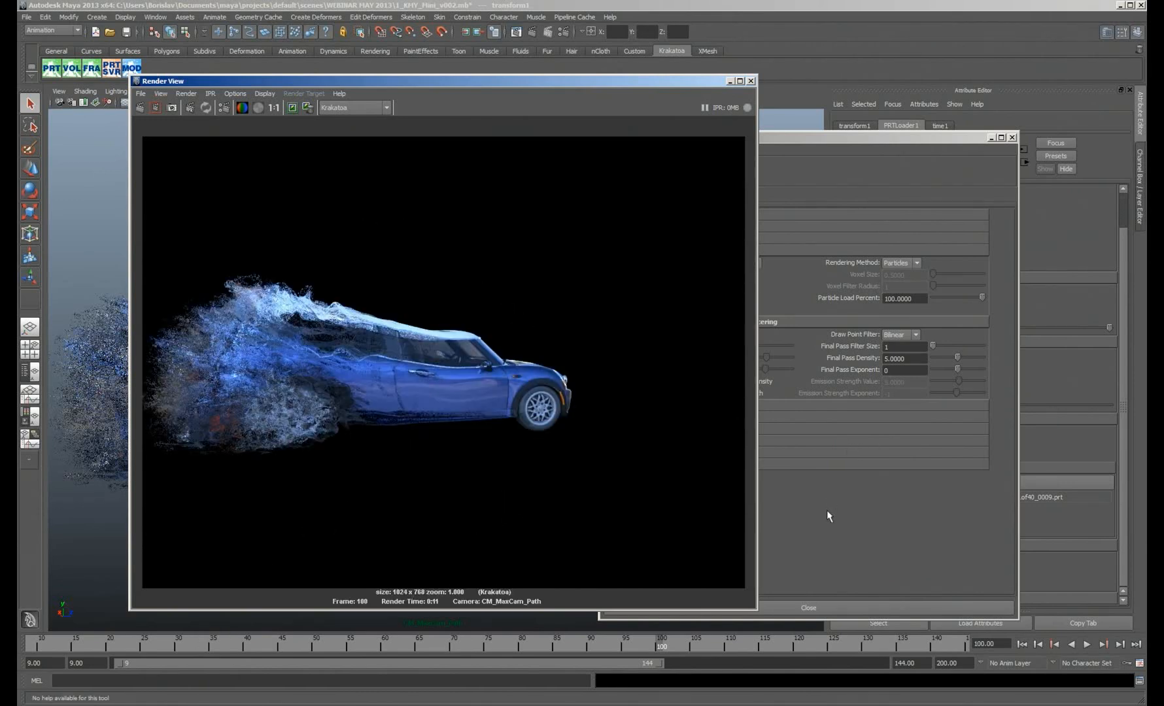
- Expand the Motion Blur and Depth Of Field settings, and re-render frame 100 to review its retrieval and total times in the output log
left_click(690, 407)
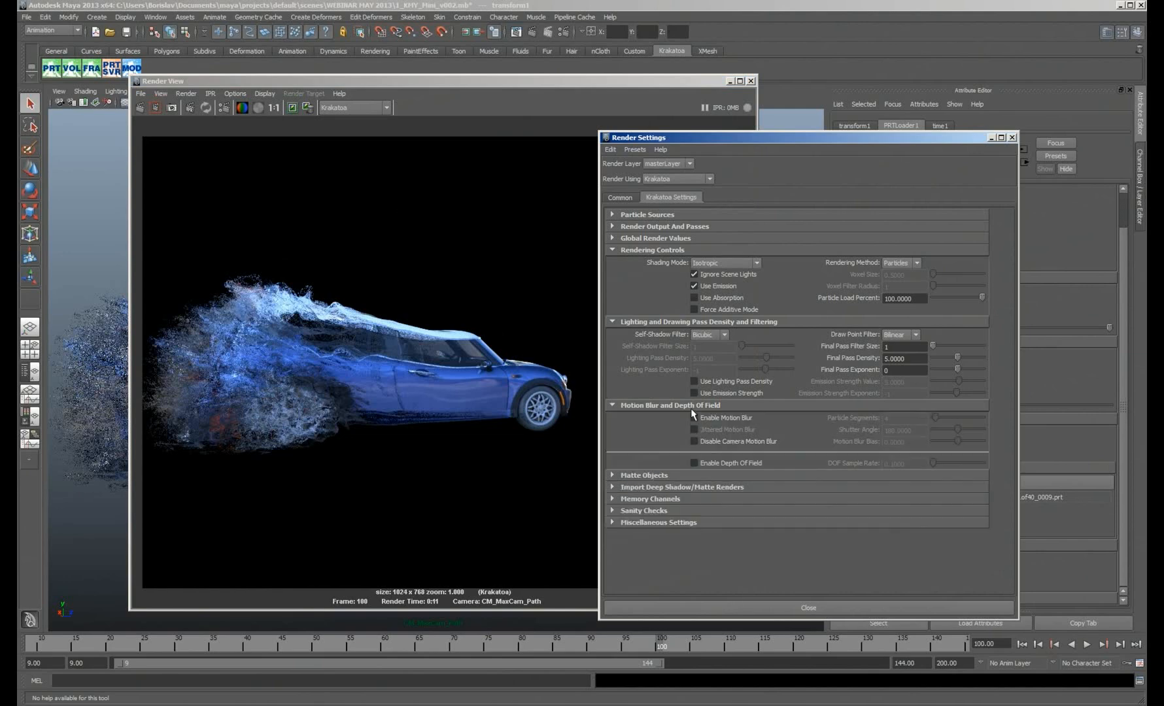
left_click(141, 109)
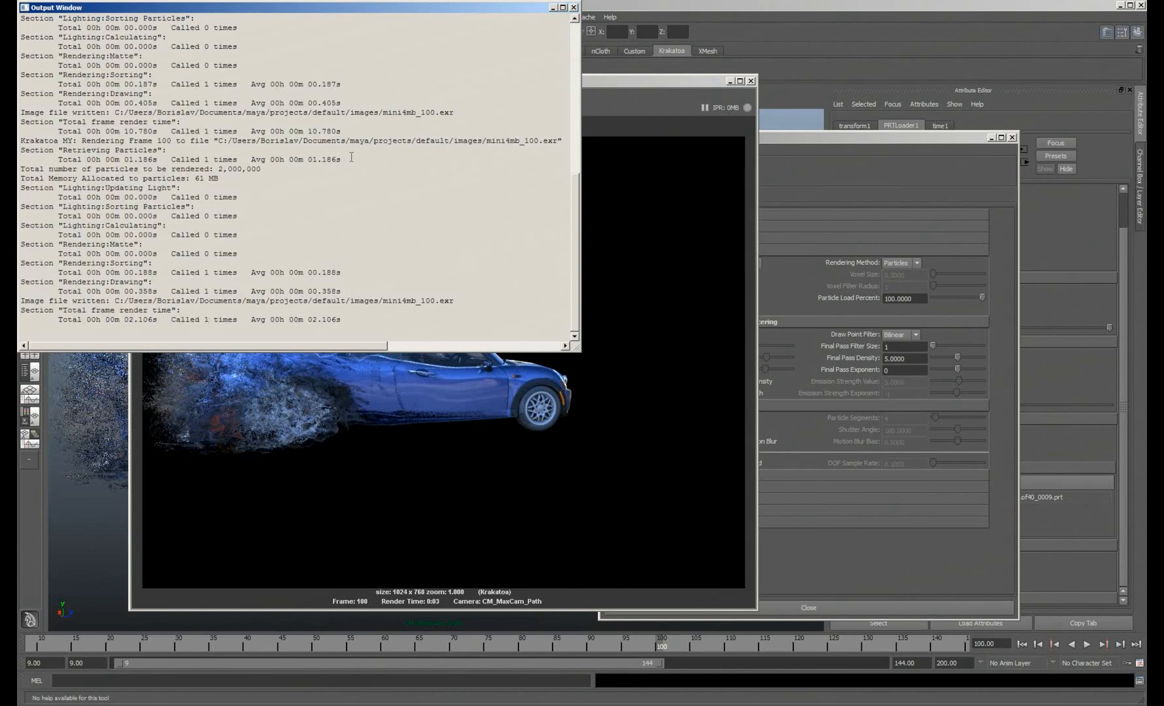
left_click_drag(341, 160, 312, 159)
left_click_drag(352, 319, 312, 319)
left_click(553, 9)
left_click(868, 142)
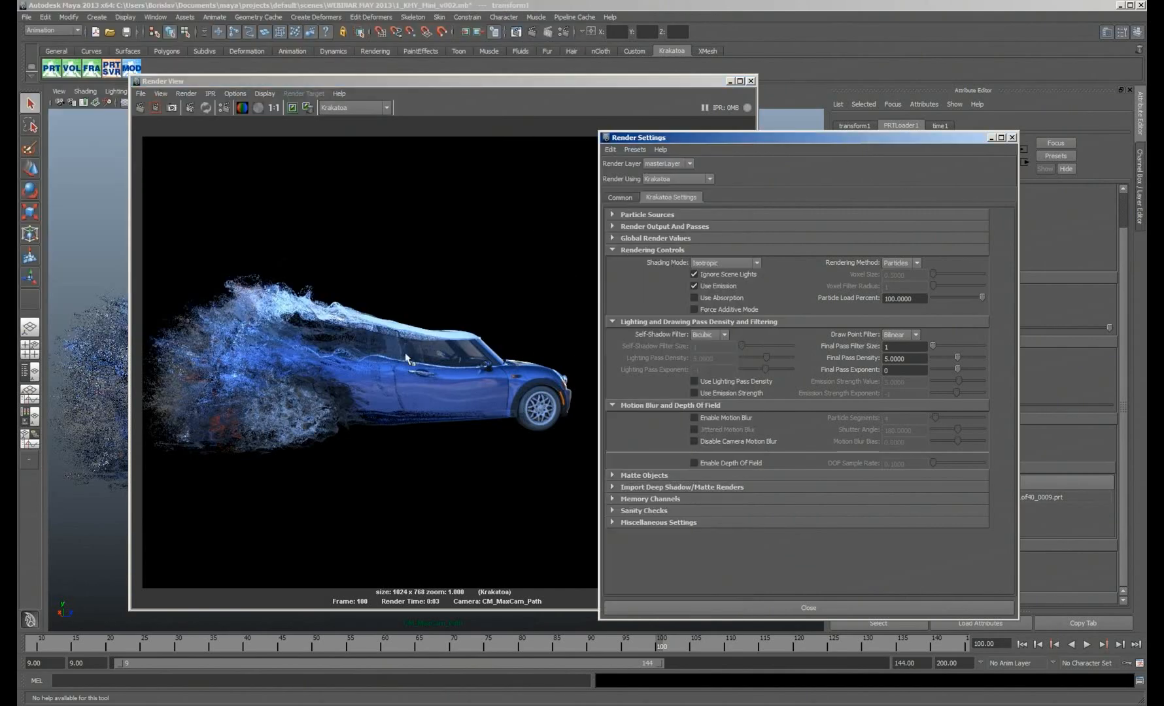
- Render frame 100 with motion blur enabled, using 4 particle segments and a 180 shutter angle, and check the render time in the log
left_click(725, 419)
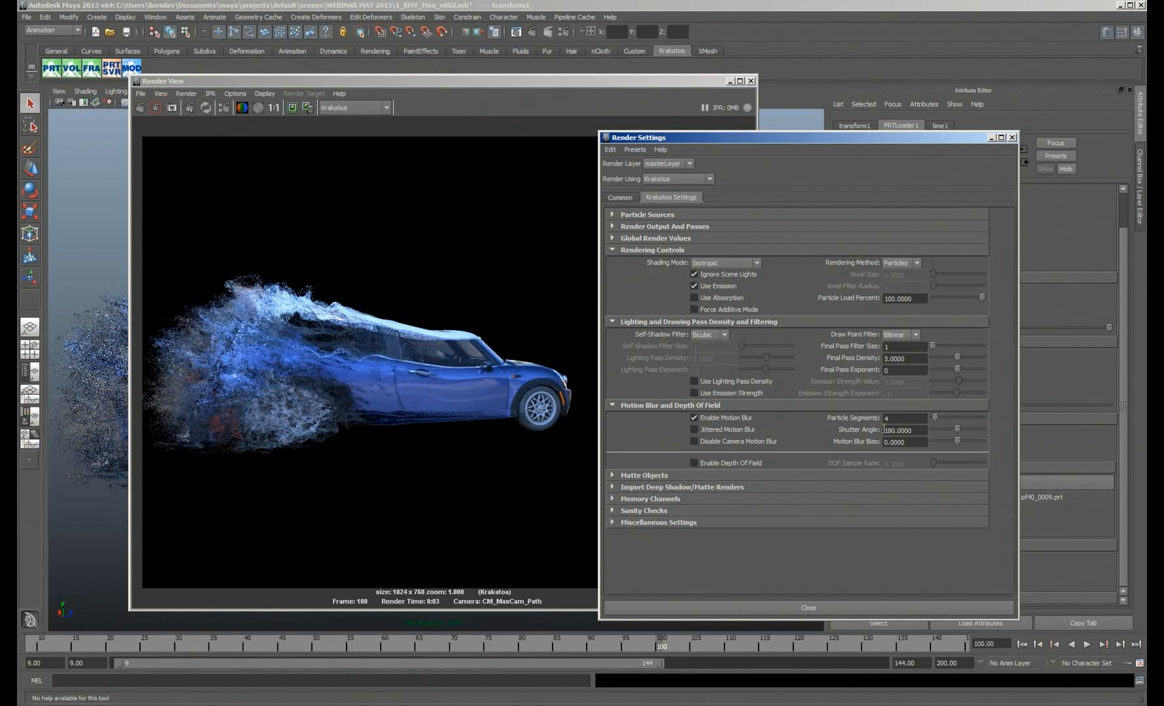
type("4")
double_click(912, 429)
left_click(140, 107)
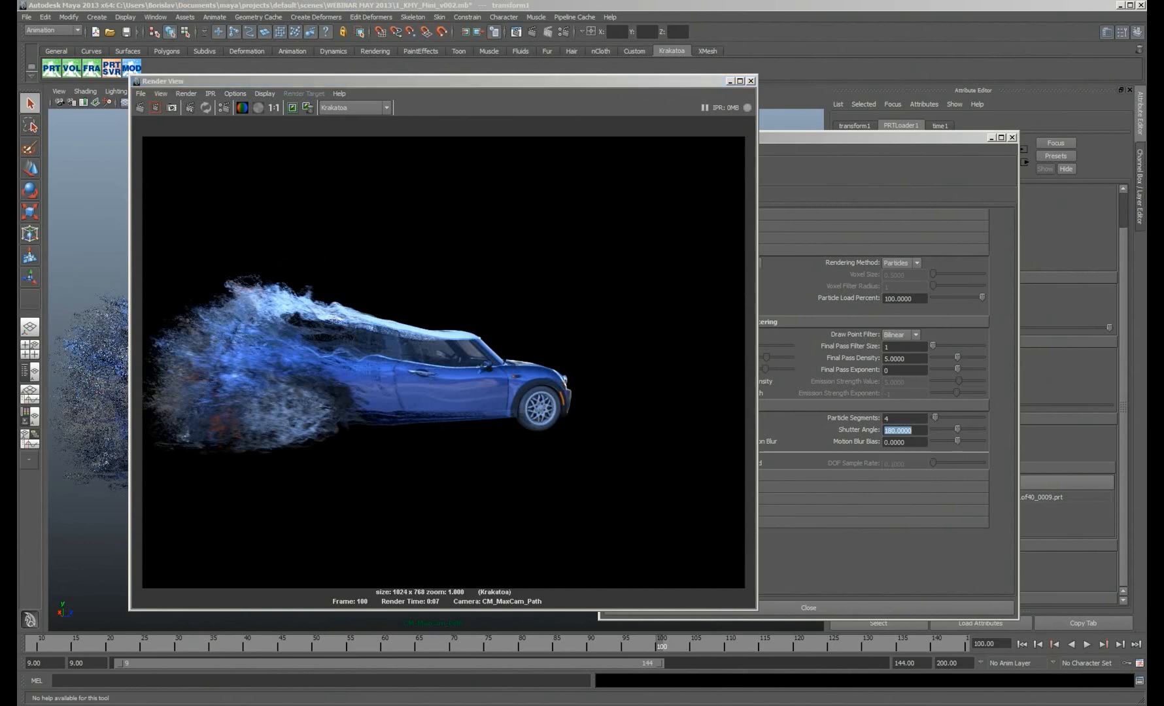
key("alt+Tab")
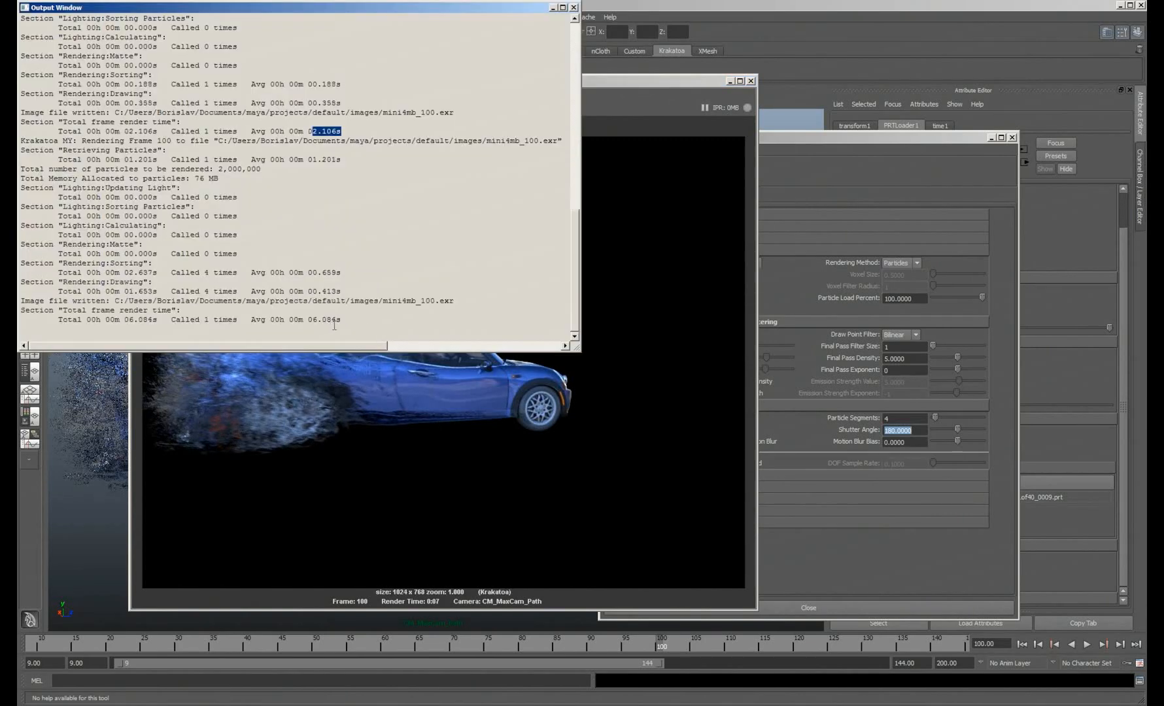
left_click(552, 7)
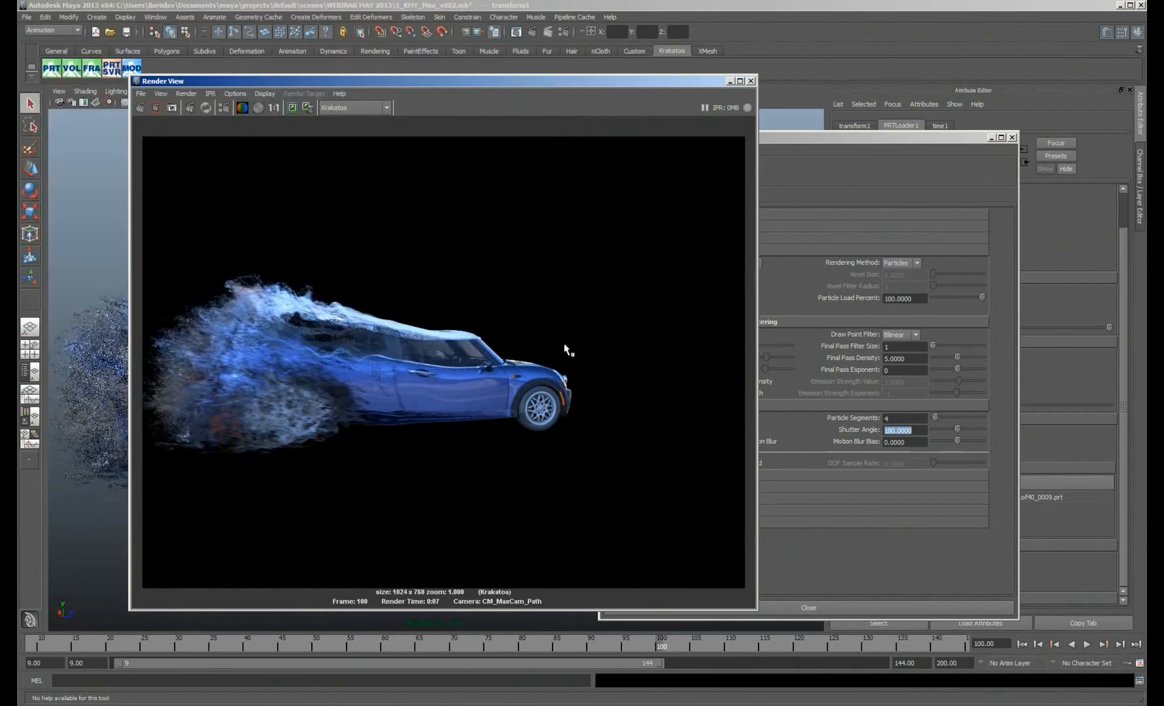
- Enable Jittered Motion Blur and render frame 100 again
left_click(891, 143)
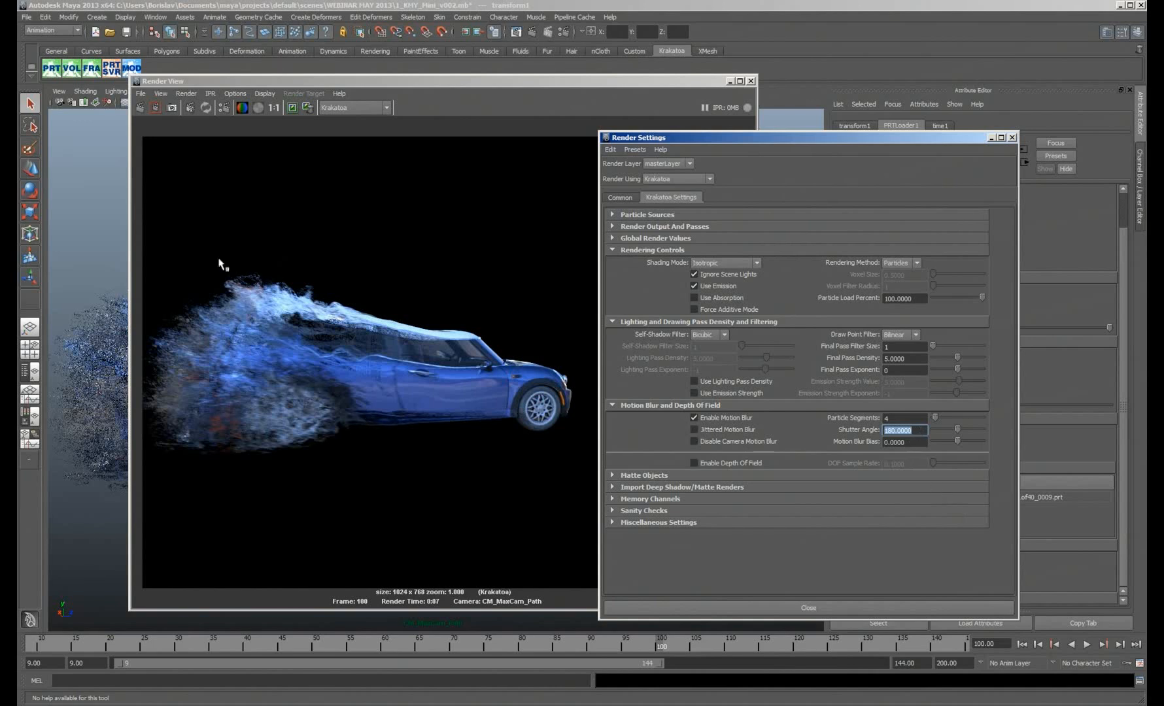
left_click(705, 432)
left_click(140, 108)
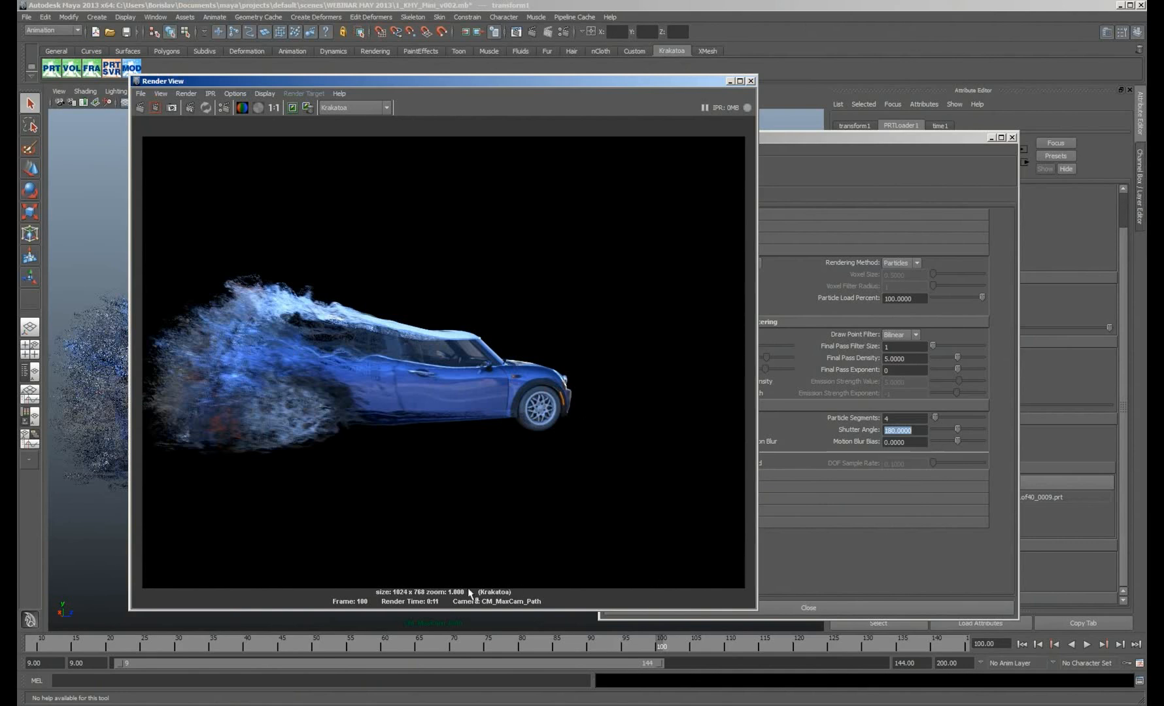
- Set Particle Segments to 1, re-render frame 100, and keep the resulting image in the Render View for comparison
left_click(832, 552)
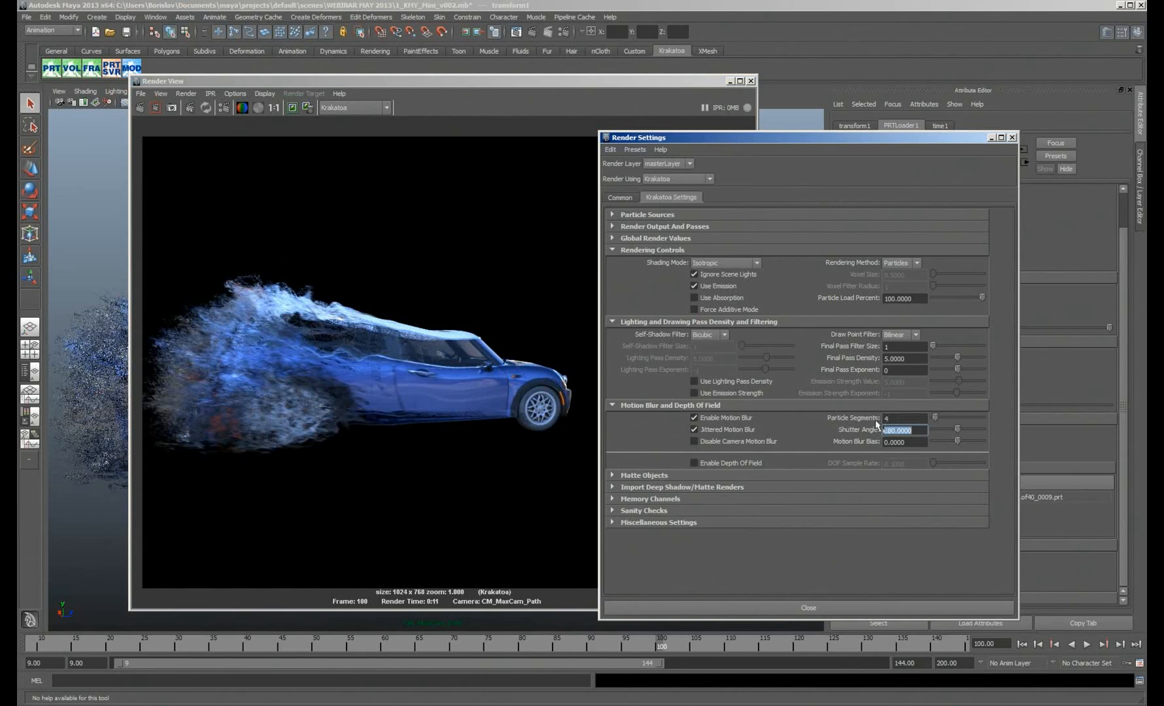
double_click(892, 419)
type("1")
left_click(142, 110)
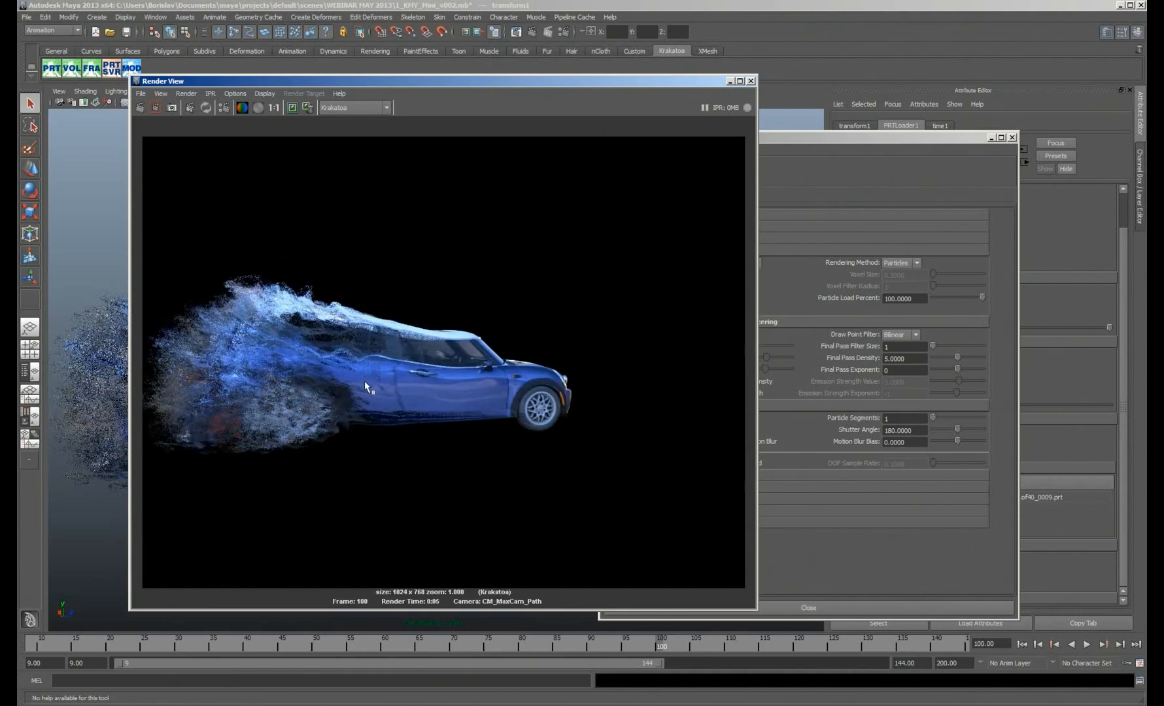
left_click(292, 107)
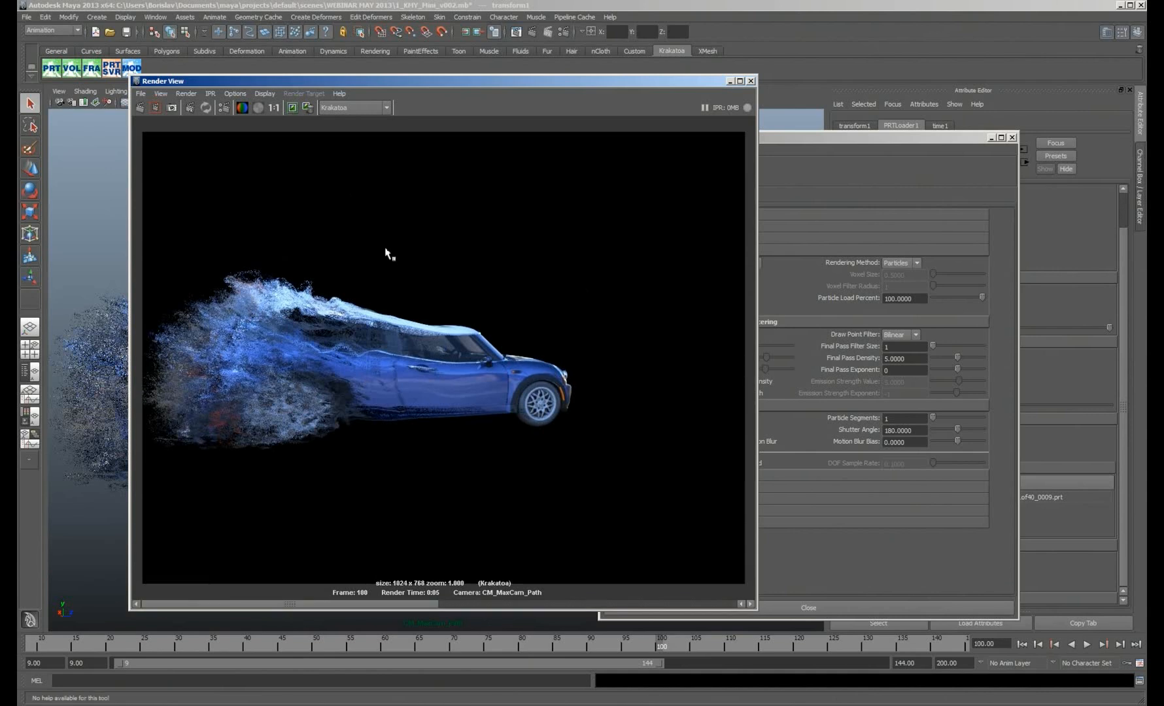
- Disable motion blur and render frame 100 without it
left_click(927, 136)
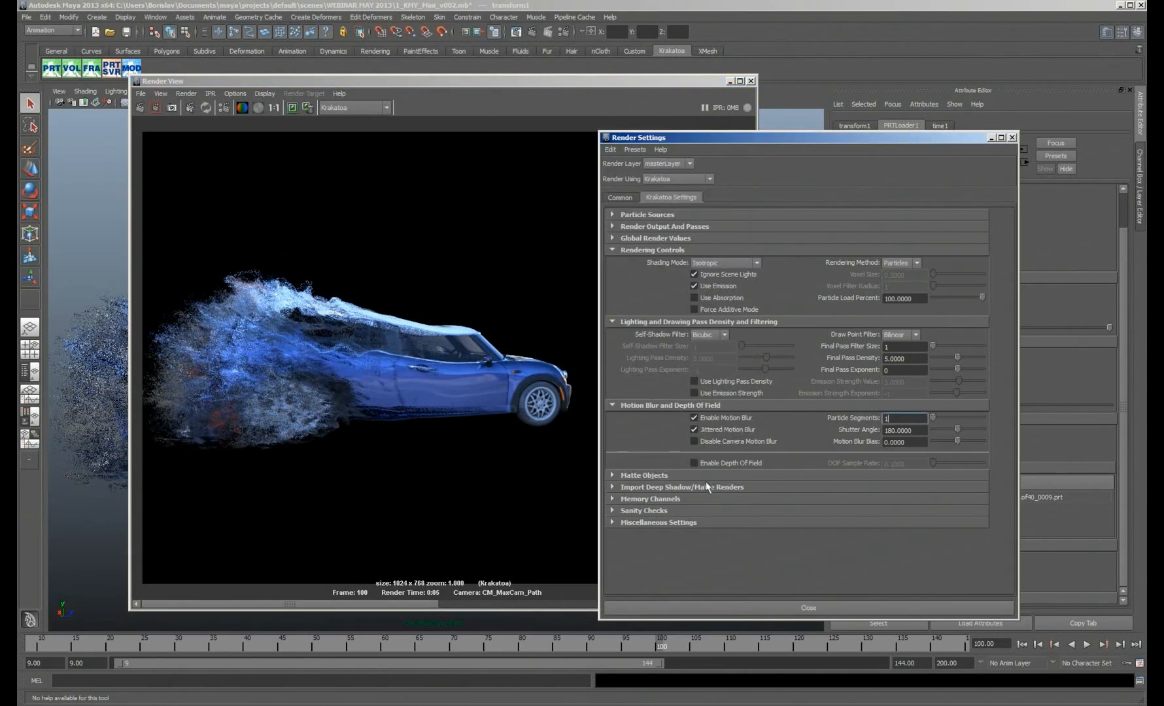
left_click(694, 418)
left_click(139, 108)
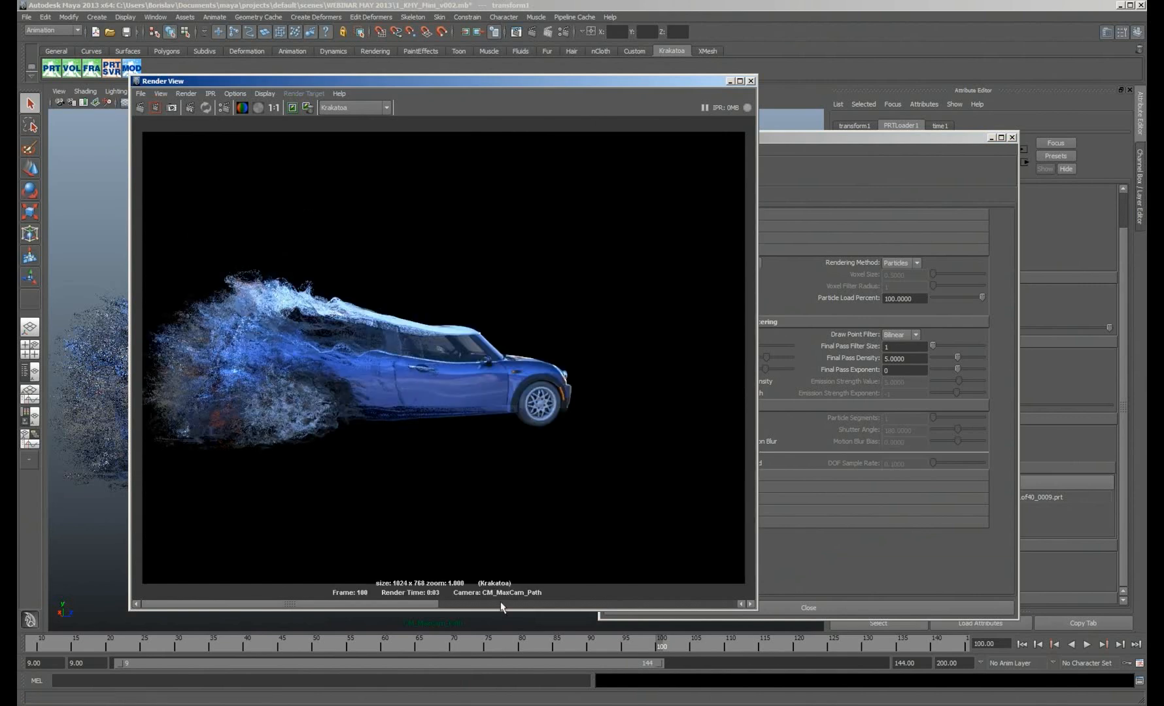
- Compare the stored motion-blurred image of frame 100 with the unblurred one, and return to the Render Settings
left_click(432, 603)
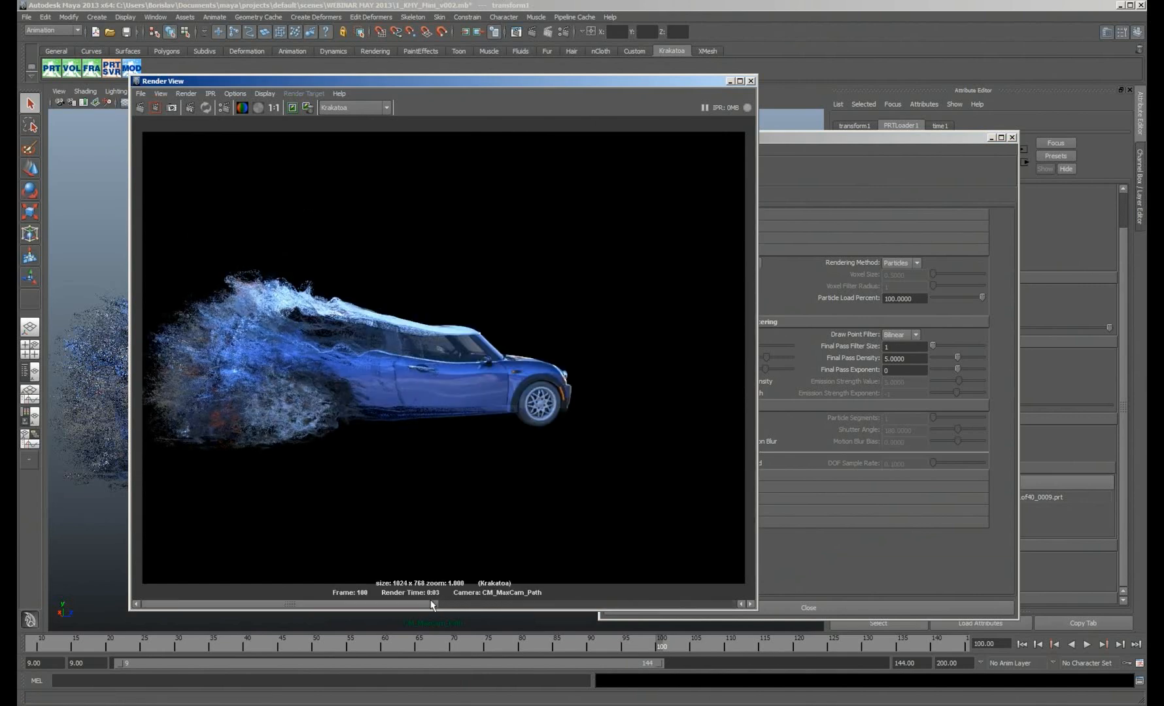
left_click(495, 616)
left_click(500, 611)
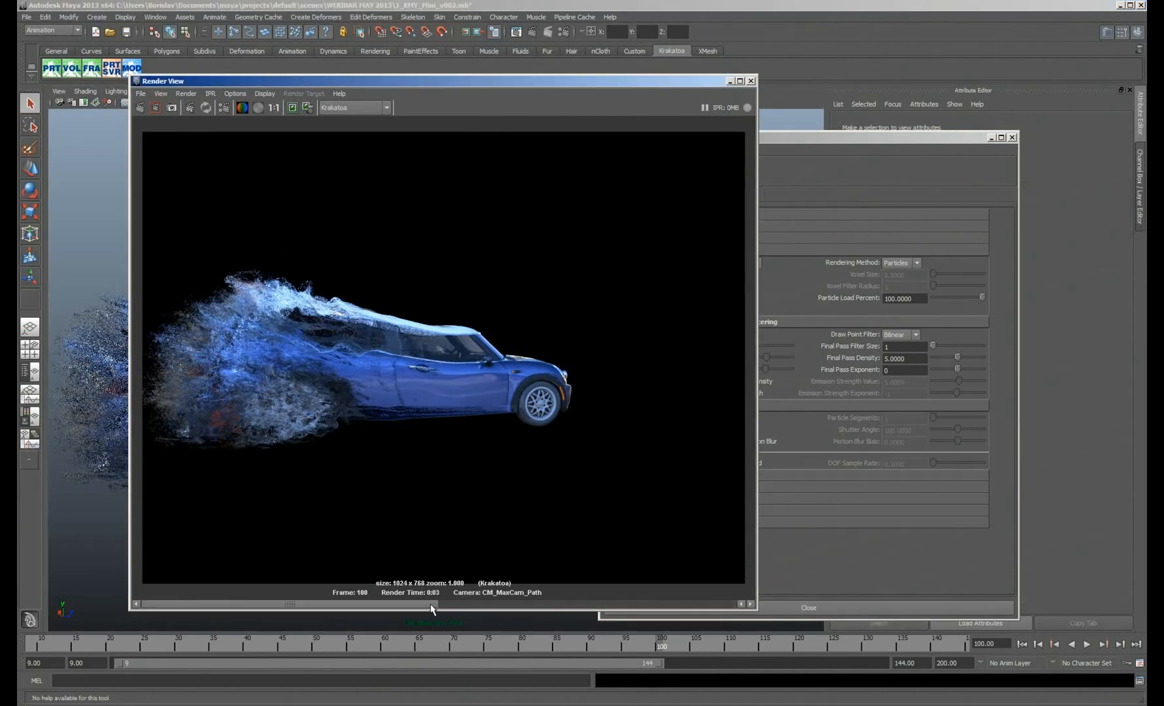
left_click(468, 604)
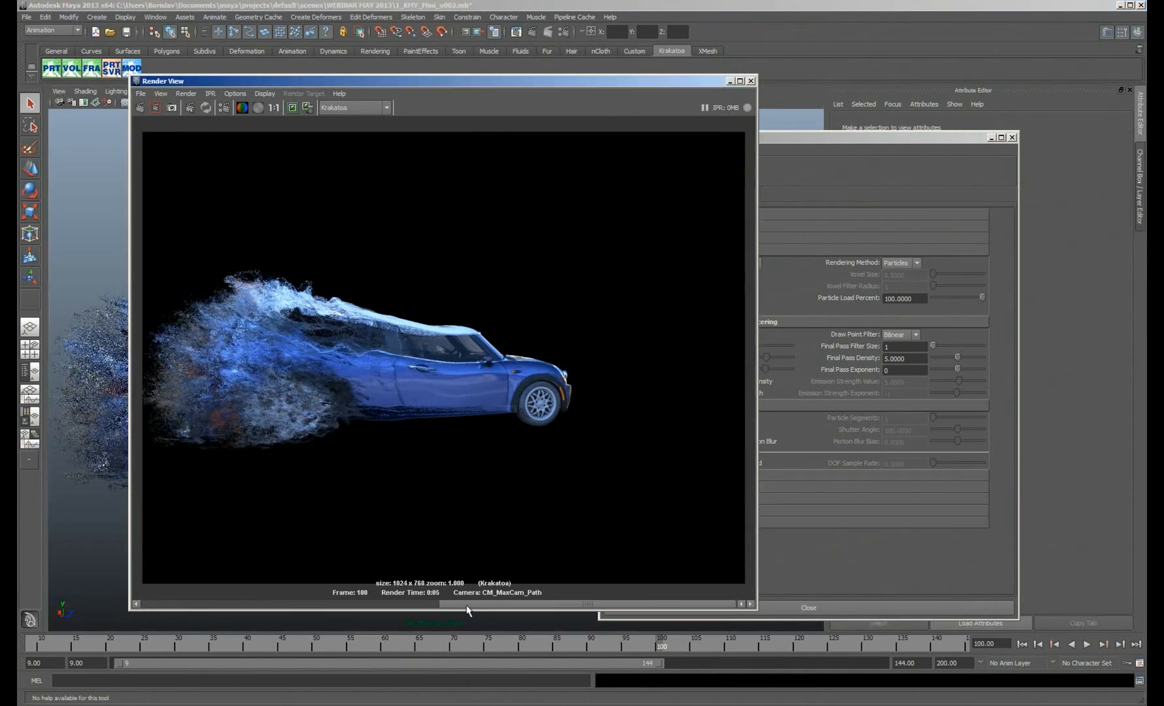
left_click(415, 604)
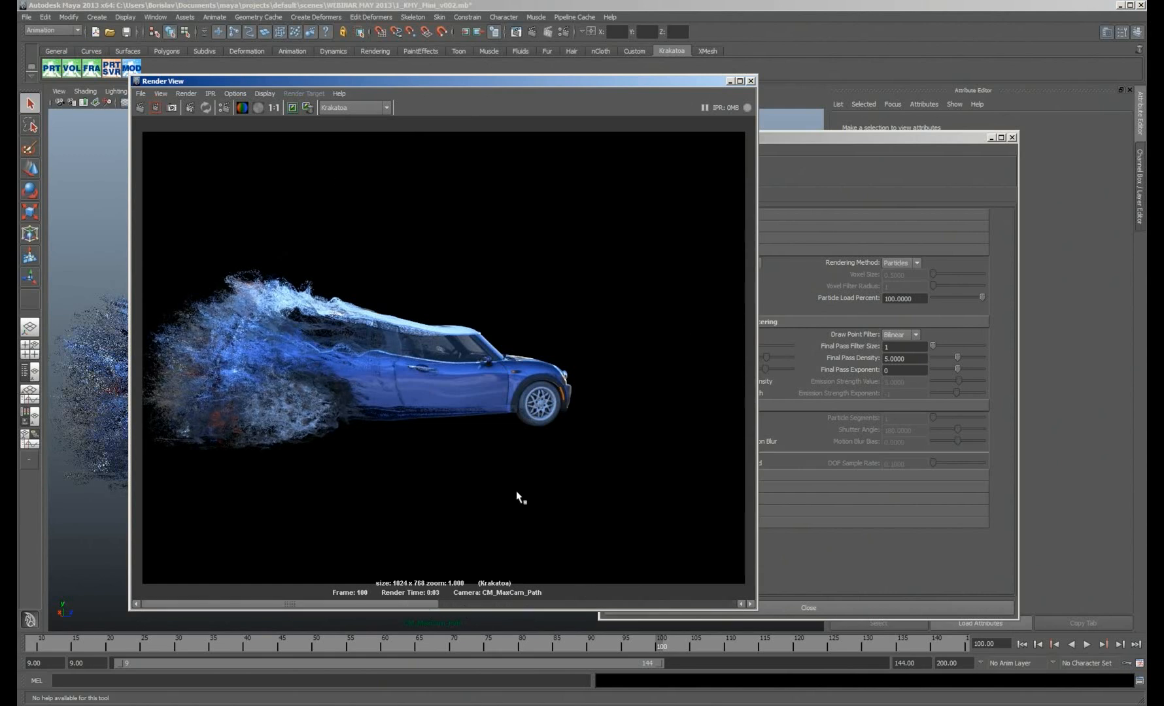
left_click(510, 604)
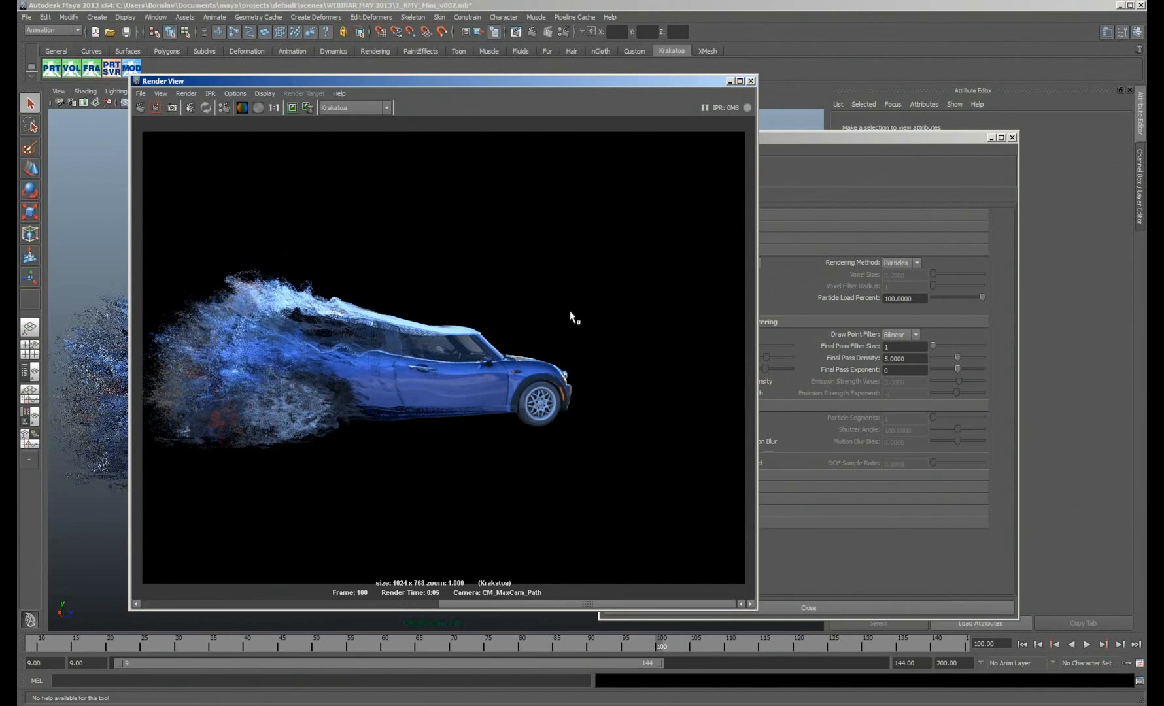
left_click(910, 141)
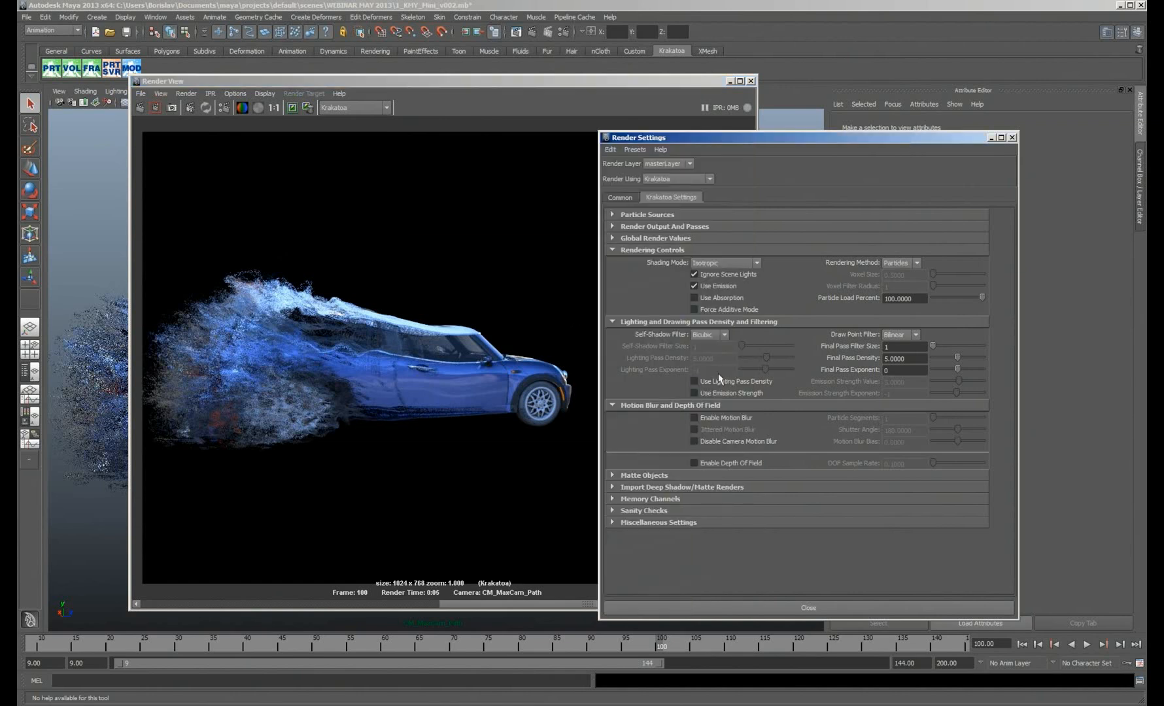